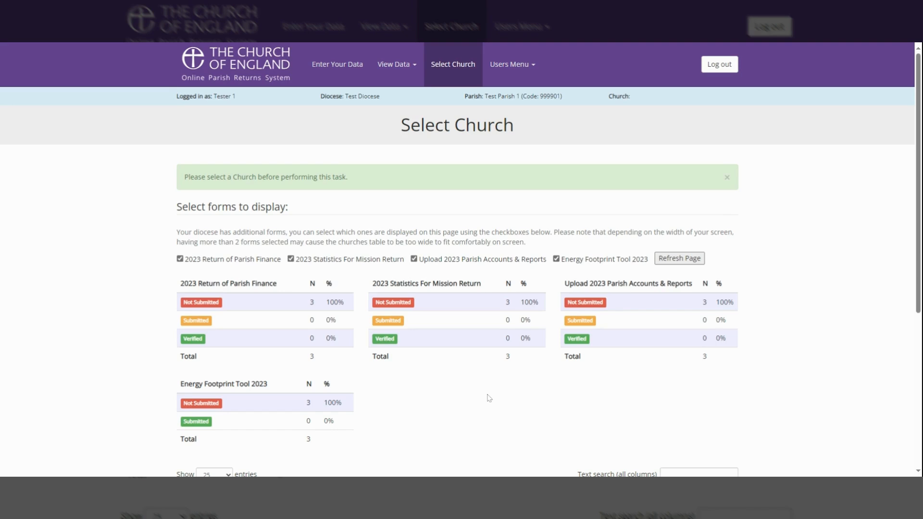
# Select Test Church 3 and open its Energy Footprint Tool 2023 form for data entry.
pyautogui.scroll(-1, 490, 398)
pyautogui.scroll(-1, 490, 398)
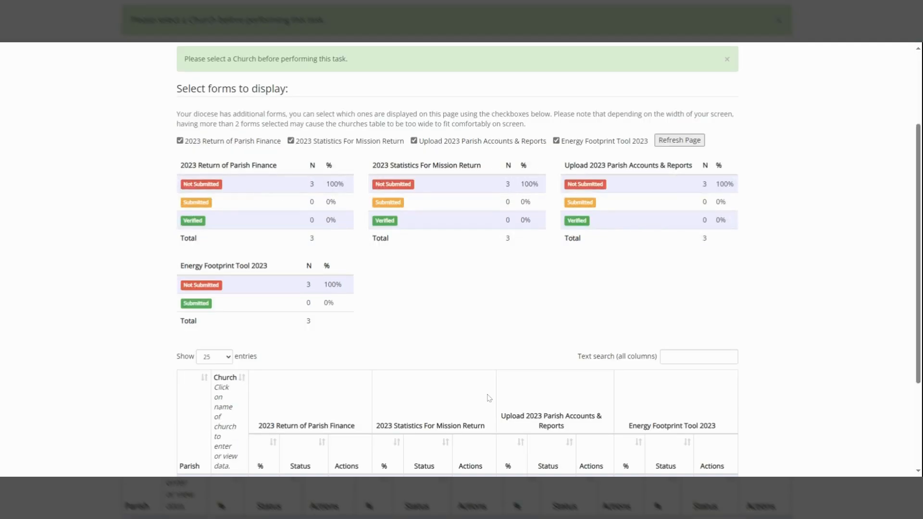
pyautogui.scroll(-1, 489, 398)
pyautogui.scroll(-1, 490, 398)
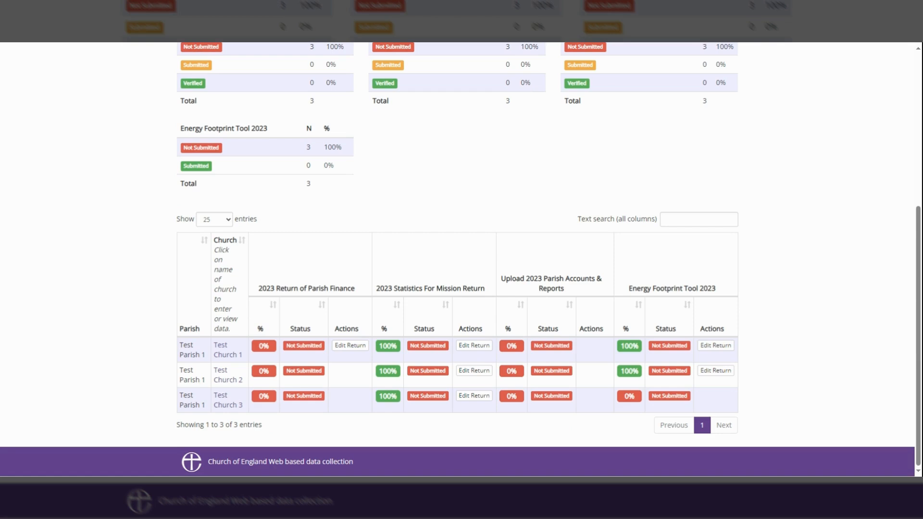
pyautogui.click(229, 403)
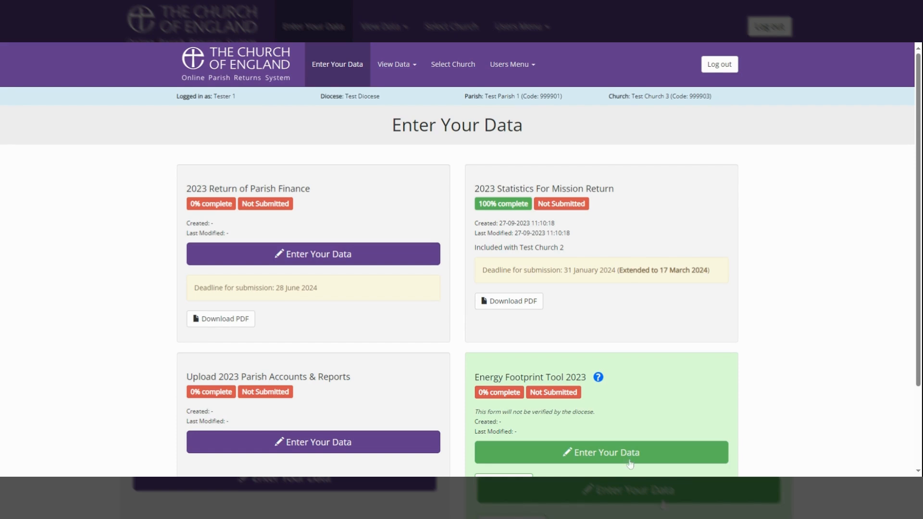
pyautogui.click(613, 457)
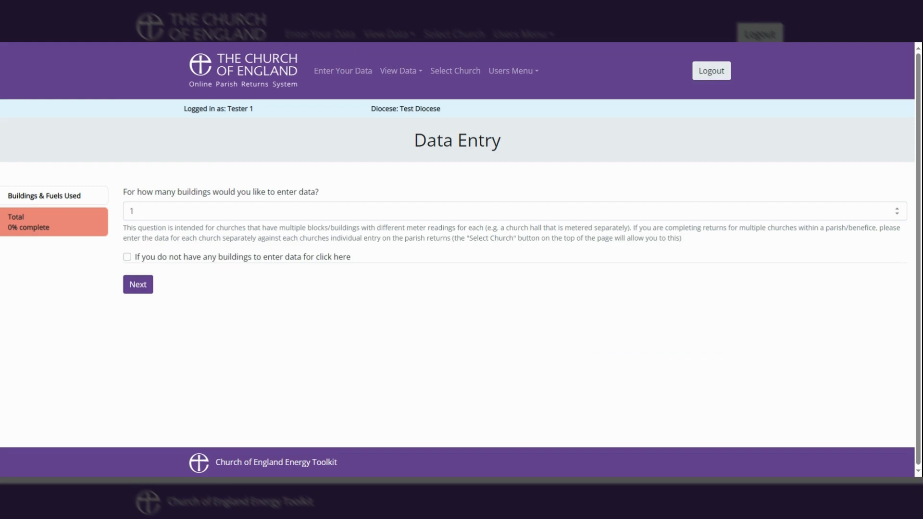
# Clear the number of buildings, return to the church selection and reopen the Energy Footprint Tool 2023 form for Test Church 3.
pyautogui.click(515, 211)
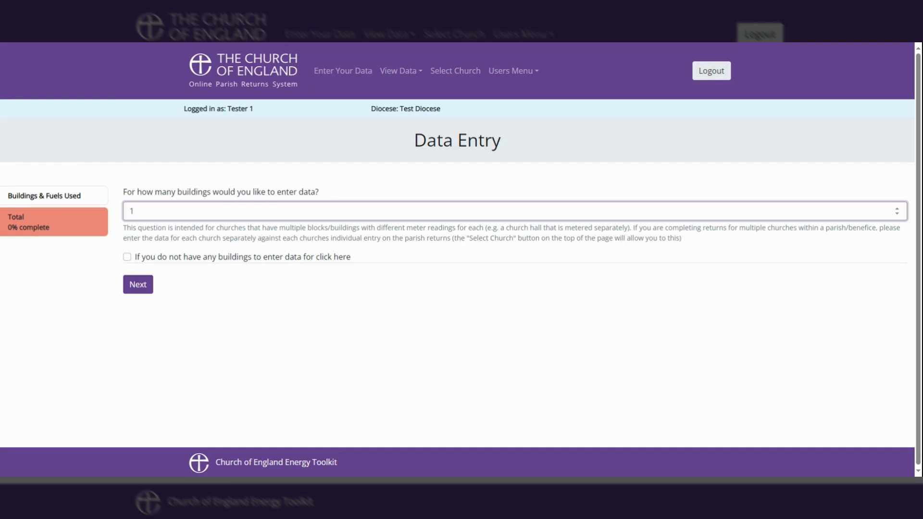
pyautogui.press('BackSpace')
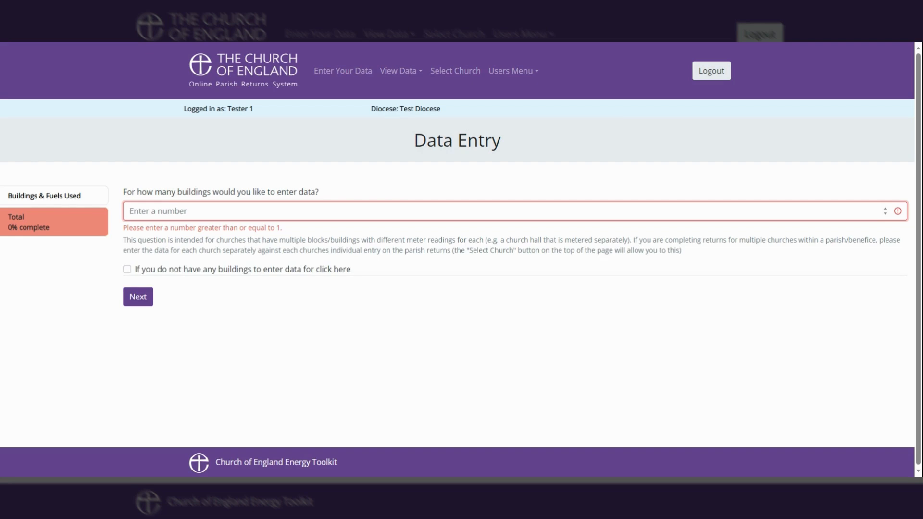
pyautogui.click(454, 74)
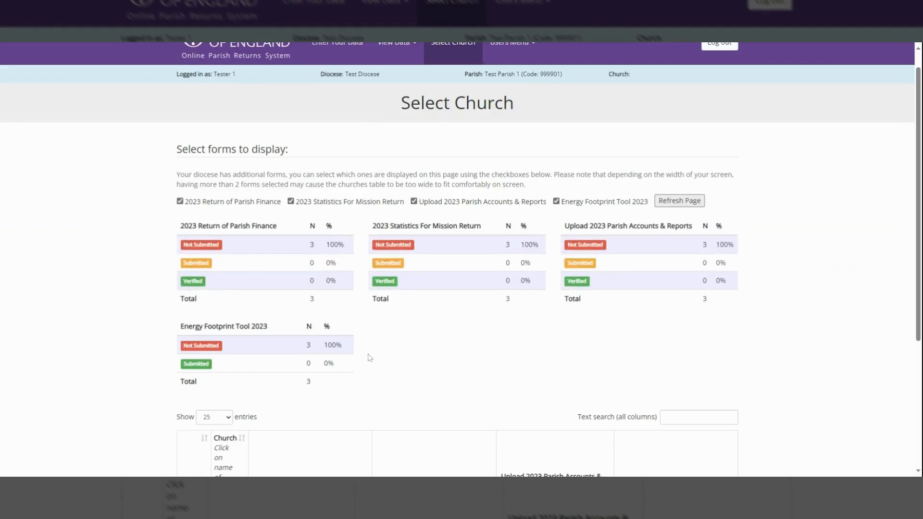
pyautogui.scroll(-4, 370, 358)
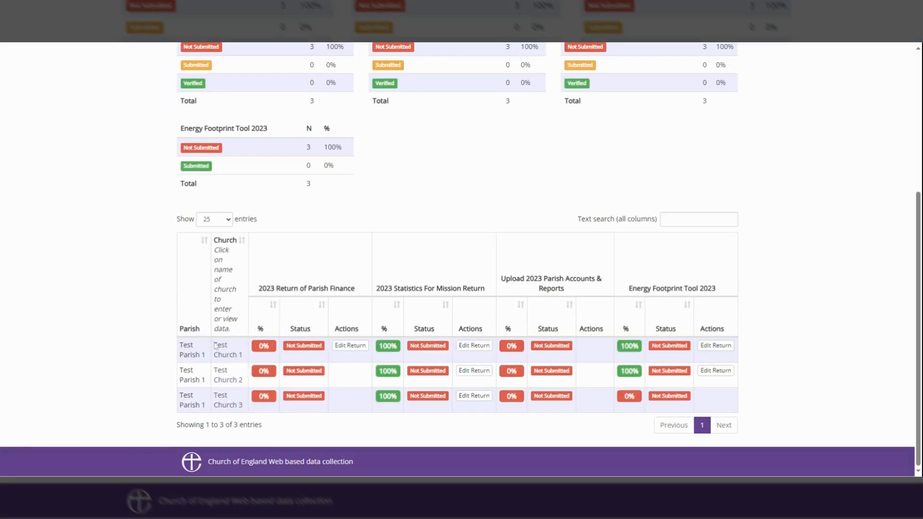
pyautogui.click(228, 405)
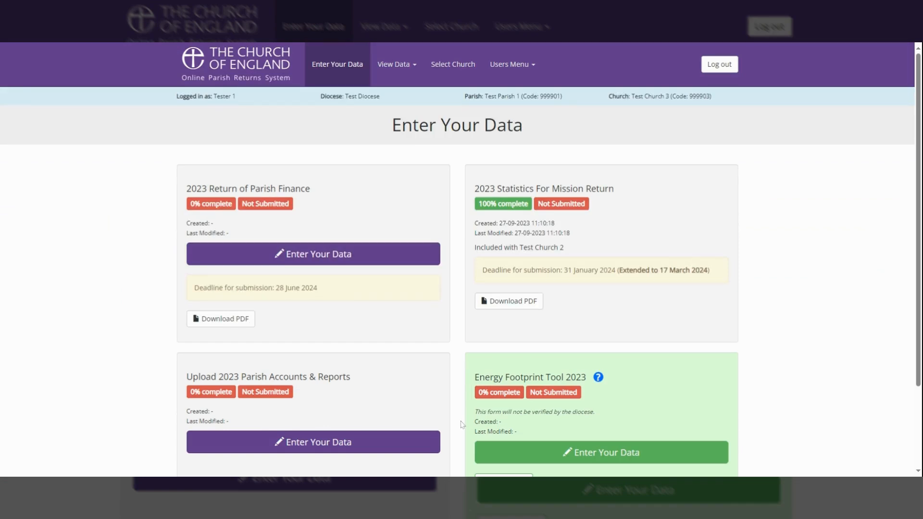
pyautogui.scroll(-1, 461, 424)
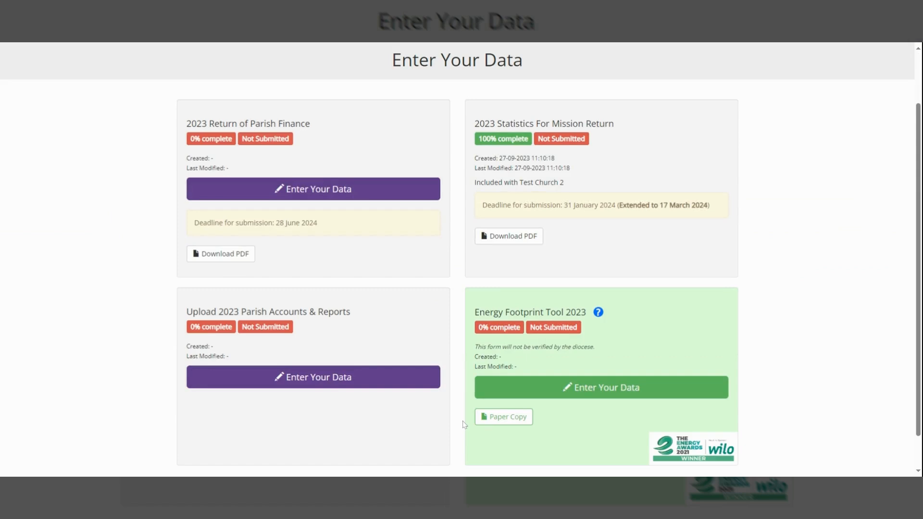
pyautogui.click(569, 394)
# Set the number of buildings to enter data for to 2 and continue to the building details.
pyautogui.click(133, 210)
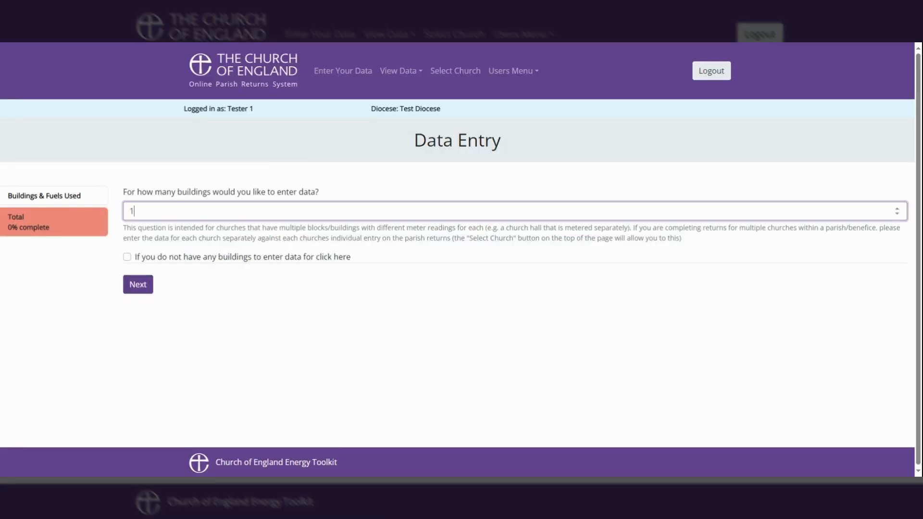
pyautogui.press('BackSpace')
pyautogui.write('2')
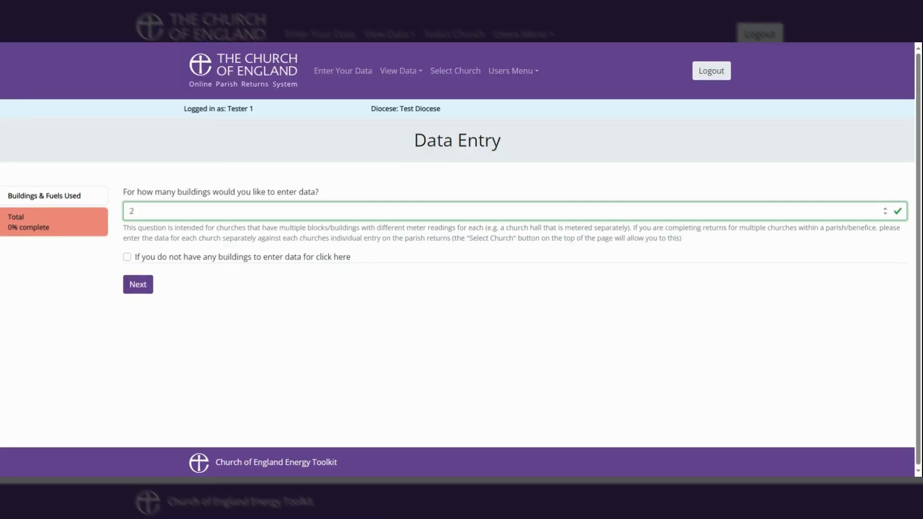
pyautogui.click(140, 288)
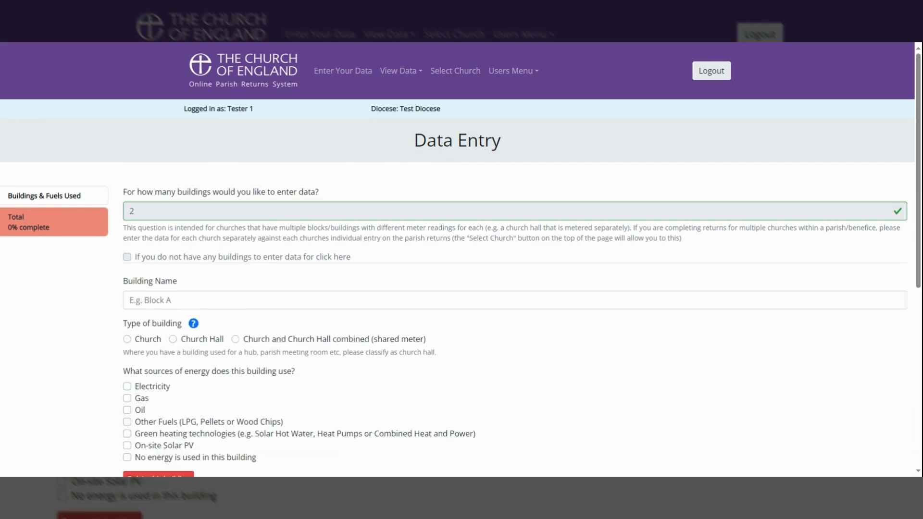
# Name the first building "Church" and set its building type to Church.
pyautogui.scroll(-2, 457, 260)
pyautogui.click(150, 236)
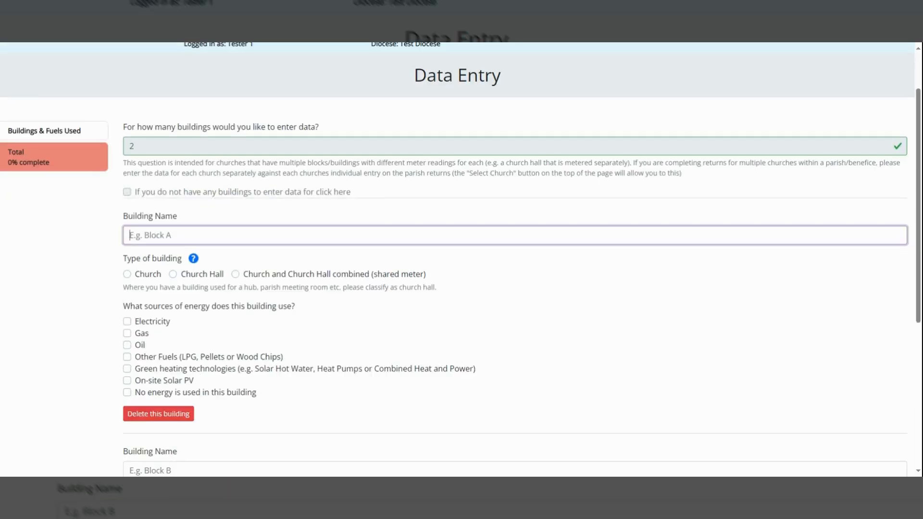
pyautogui.write('Church')
pyautogui.scroll(-4, 232, 318)
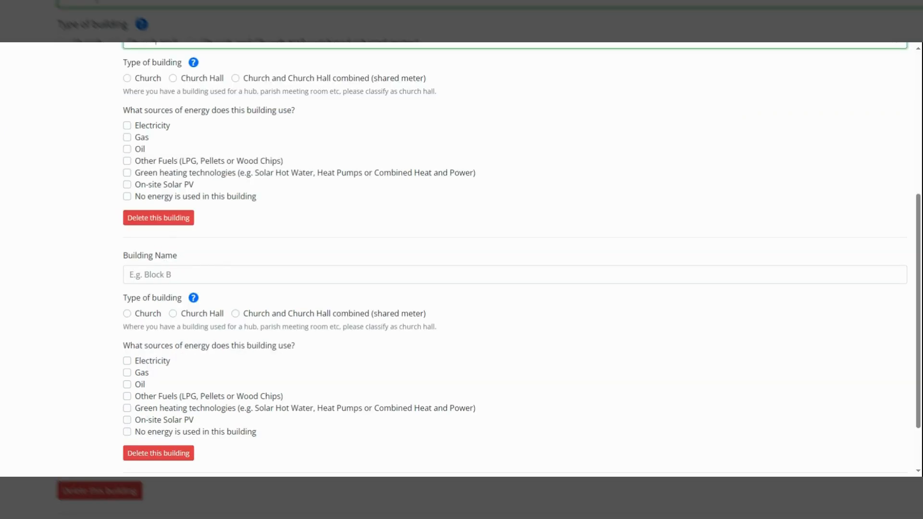
pyautogui.scroll(-2, 462, 259)
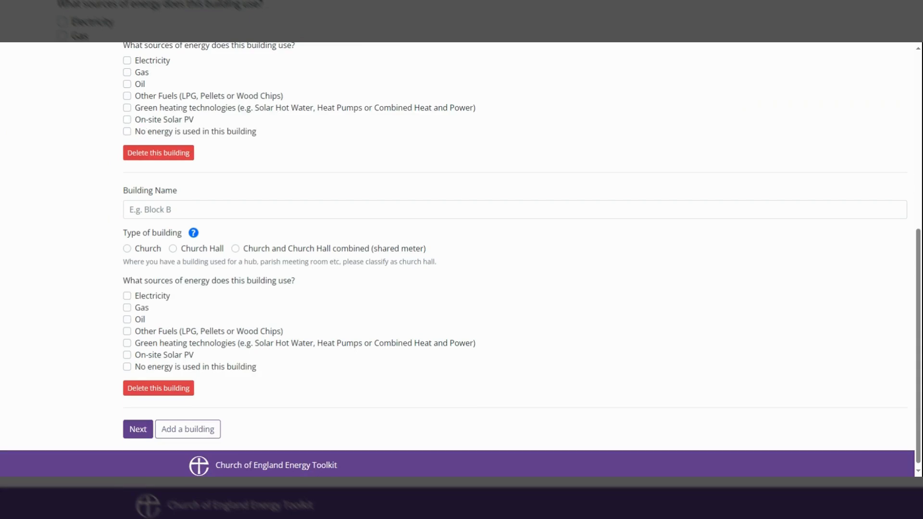
pyautogui.scroll(4, 462, 259)
pyautogui.scroll(2, 176, 270)
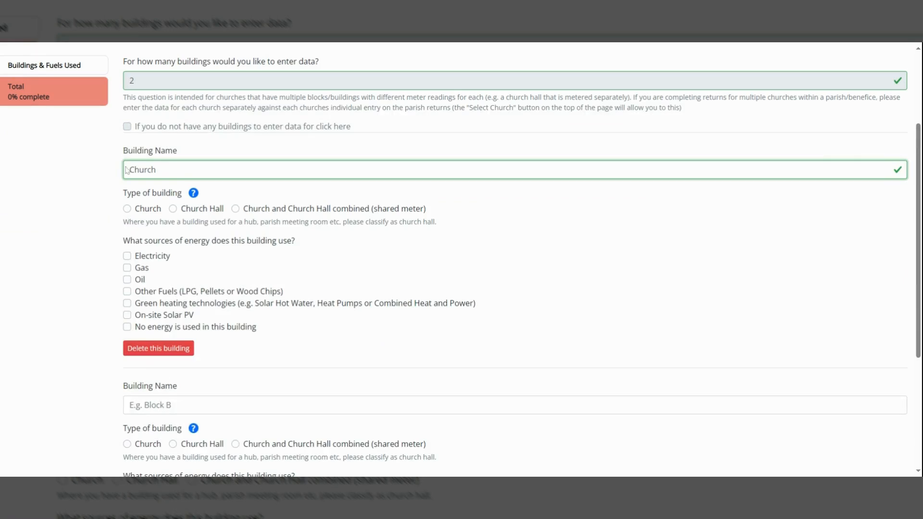
pyautogui.click(128, 209)
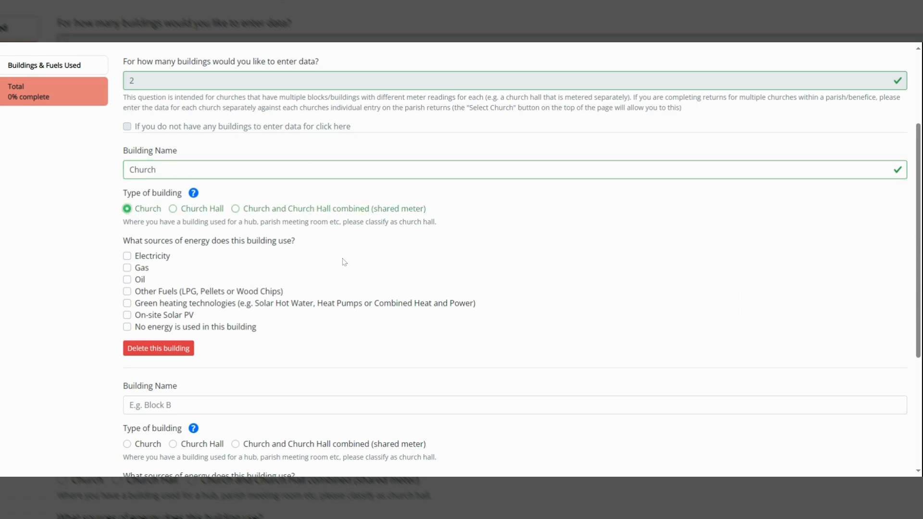
# Mark Electricity, Gas and On-site Solar PV as the energy sources of the first building.
pyautogui.scroll(-1, 345, 262)
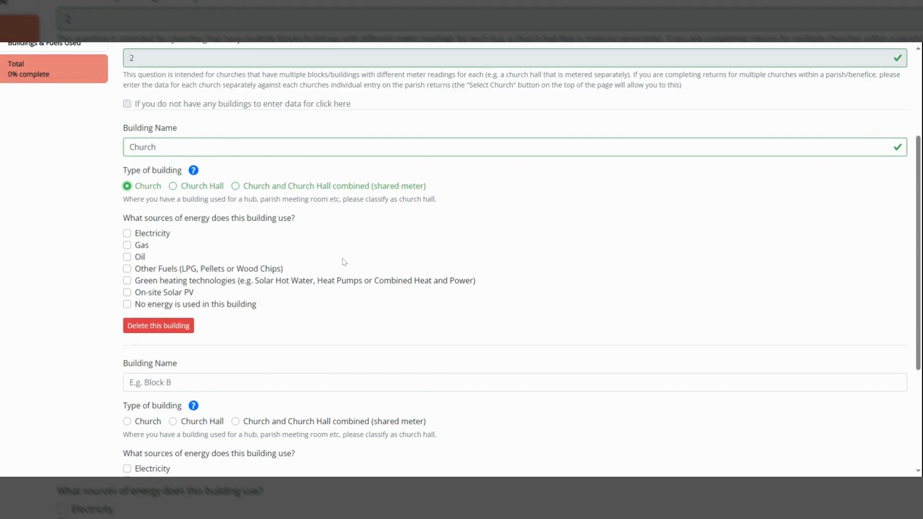
pyautogui.scroll(-2, 344, 262)
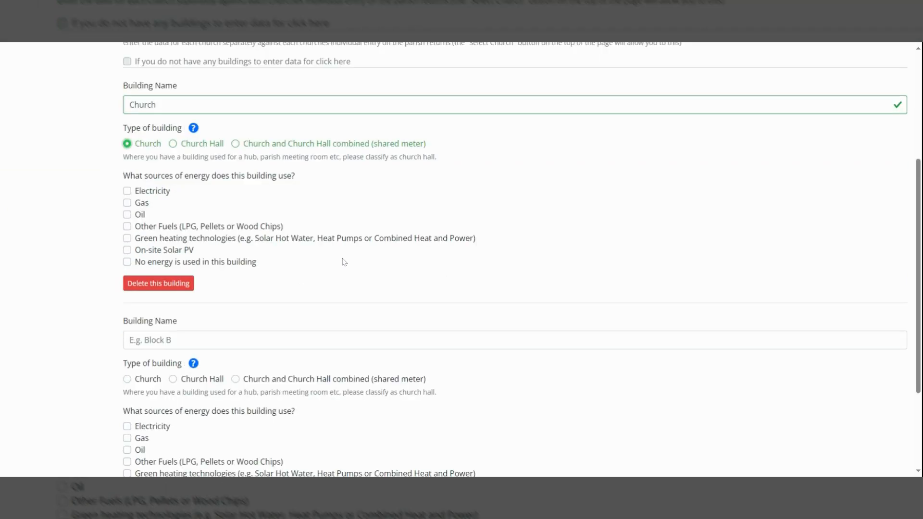
pyautogui.click(128, 192)
pyautogui.click(127, 204)
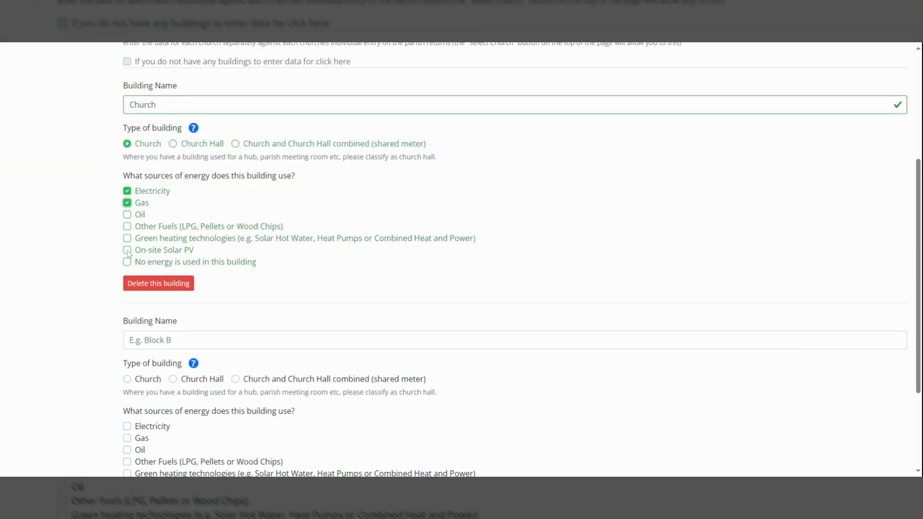
pyautogui.click(127, 251)
# Define the second building as "Church Hall" with type Church Hall and Electricity as its energy source, and continue to the energy usage section.
pyautogui.scroll(-2, 317, 333)
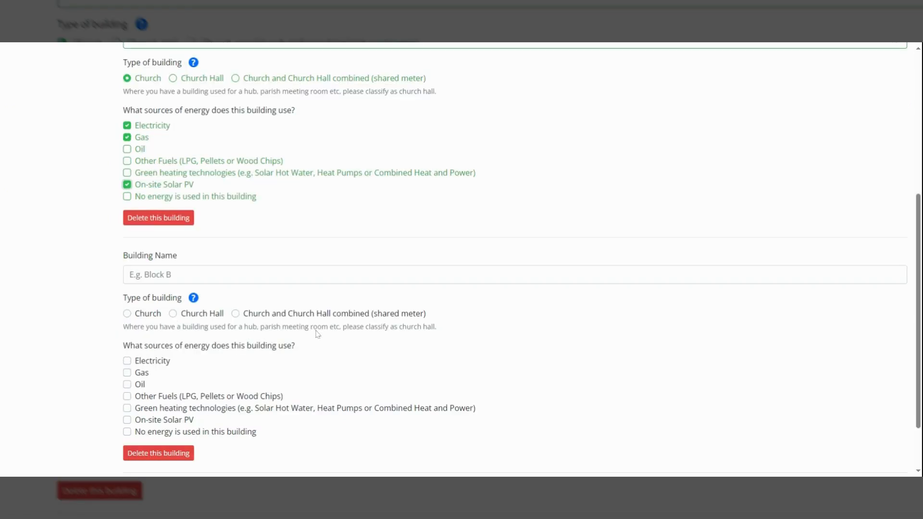
pyautogui.scroll(-2, 318, 334)
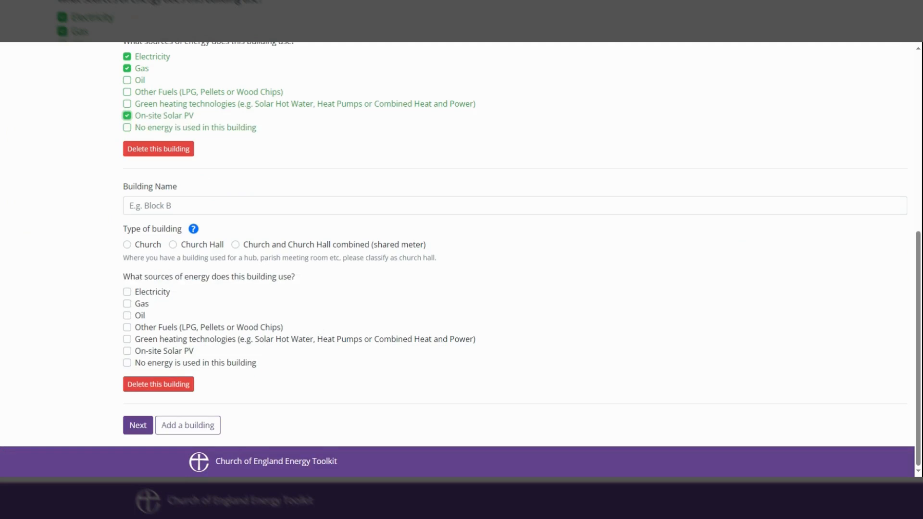
pyautogui.click(173, 205)
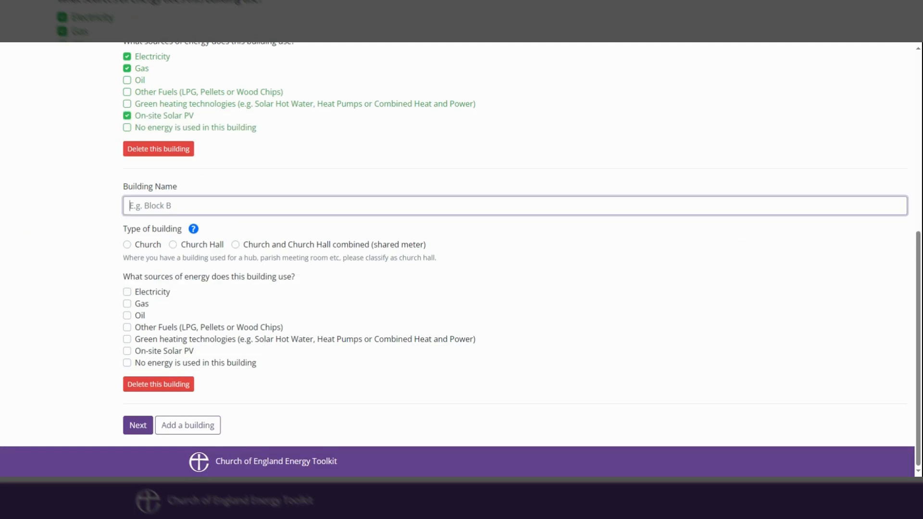
pyautogui.write('Church ')
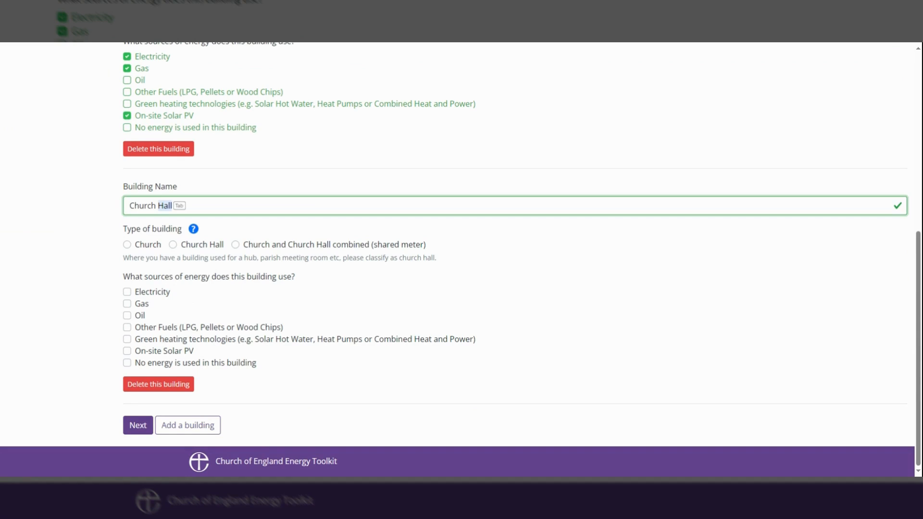
pyautogui.write('Hall')
pyautogui.click(173, 245)
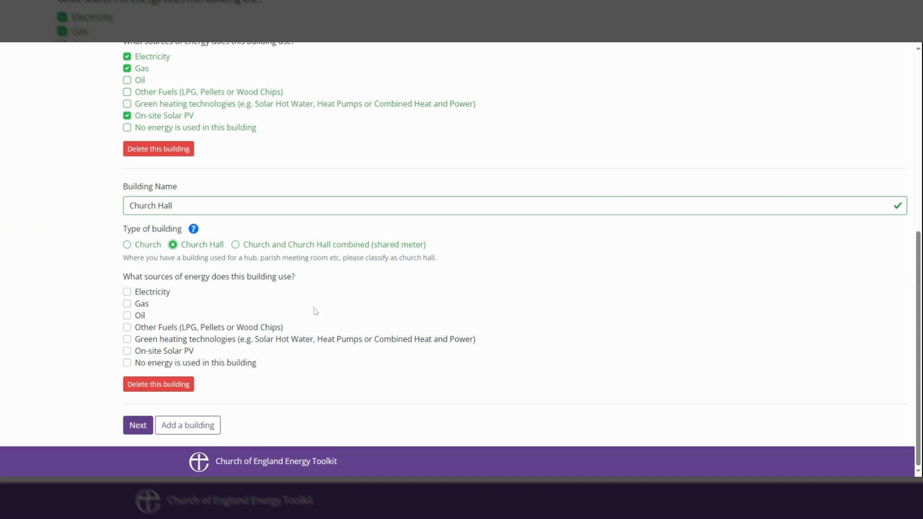
pyautogui.click(127, 293)
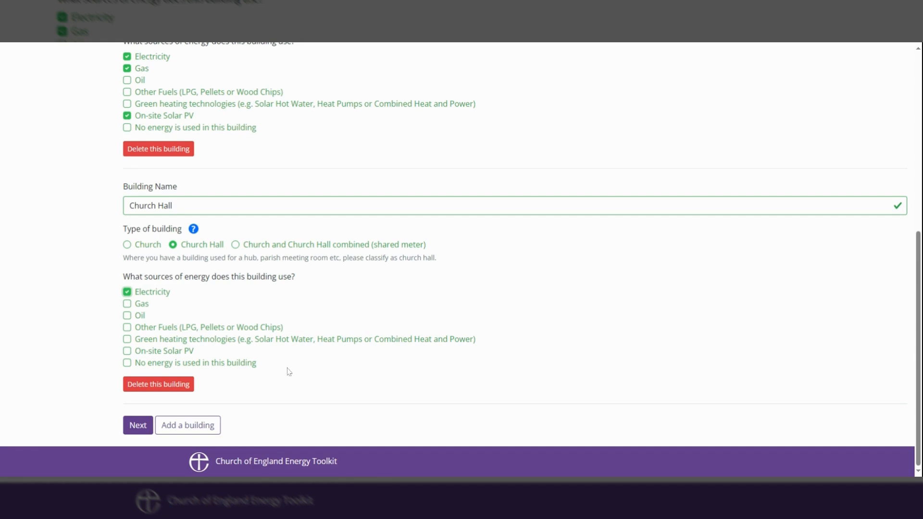
pyautogui.click(134, 428)
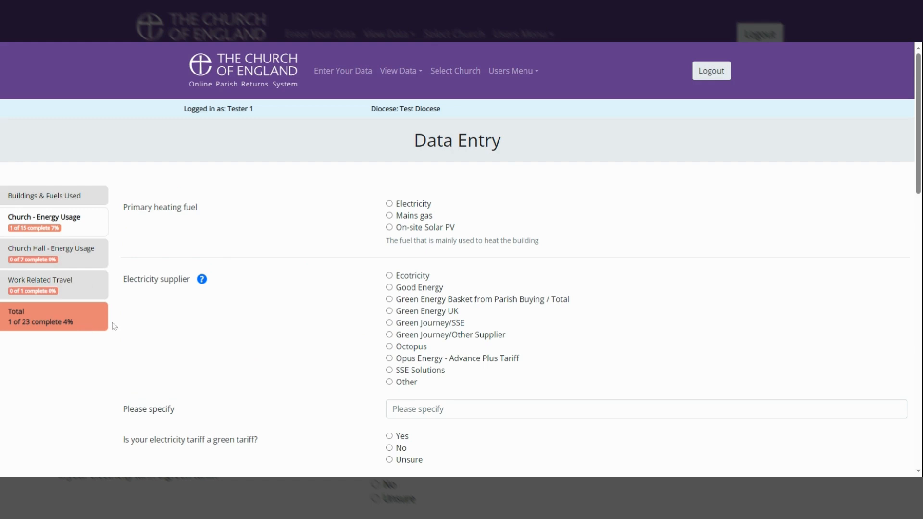
# Set the Church building's primary heating fuel to Mains gas and its electricity supplier to Ecotricity.
pyautogui.click(391, 220)
pyautogui.scroll(-3, 348, 303)
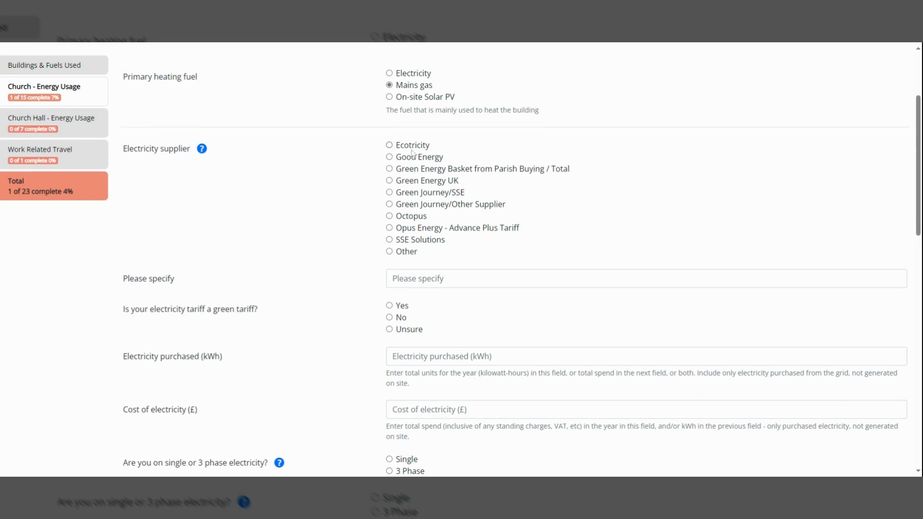
pyautogui.scroll(-5, 332, 312)
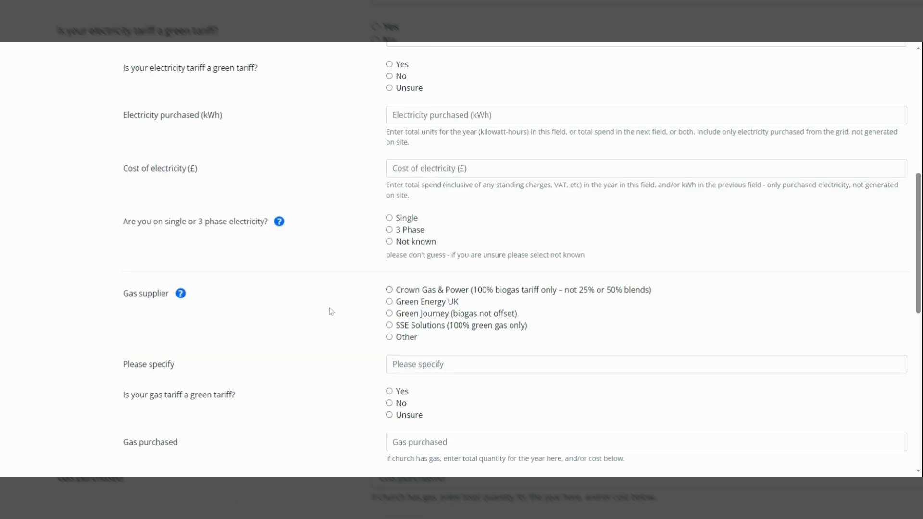
pyautogui.scroll(-2, 332, 311)
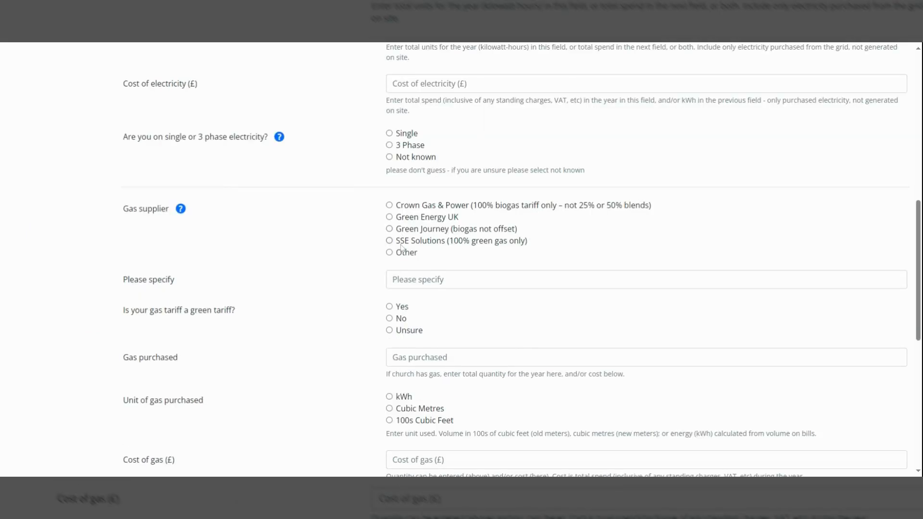
pyautogui.scroll(1, 304, 272)
pyautogui.scroll(8, 304, 272)
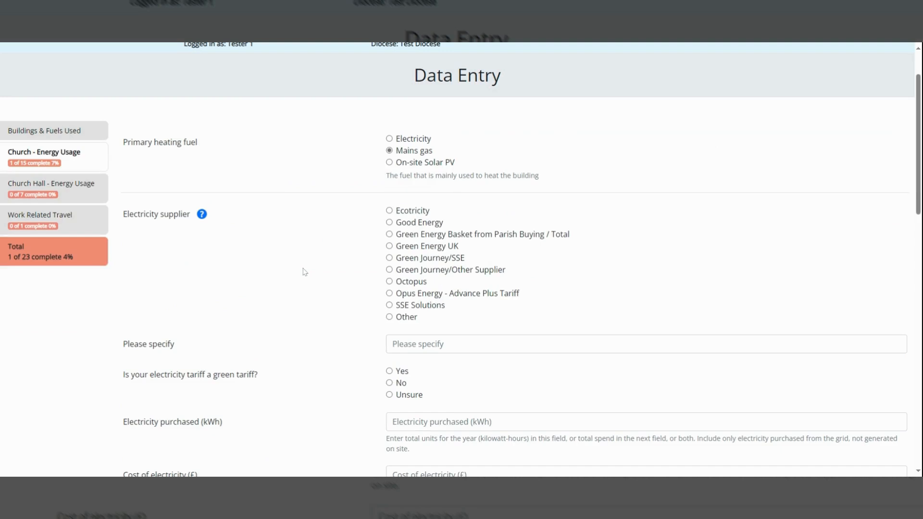
pyautogui.click(390, 212)
pyautogui.scroll(-1, 335, 328)
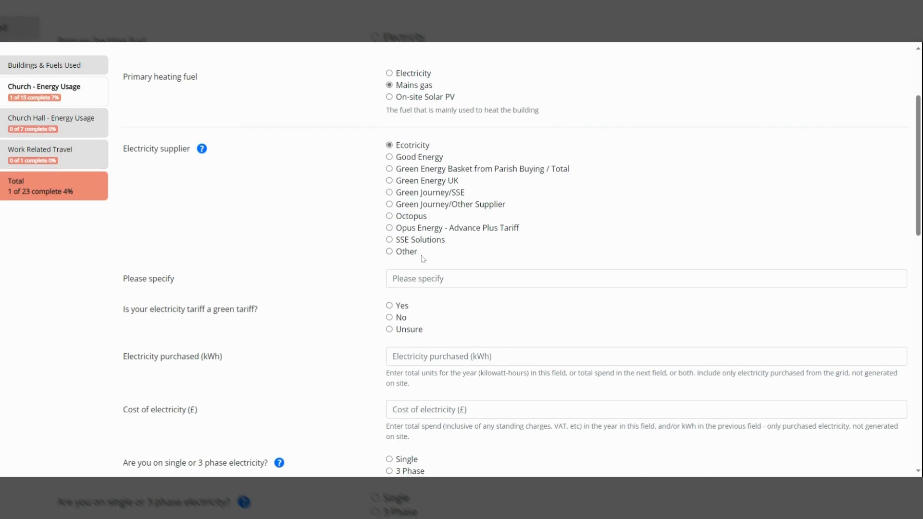
pyautogui.click(433, 279)
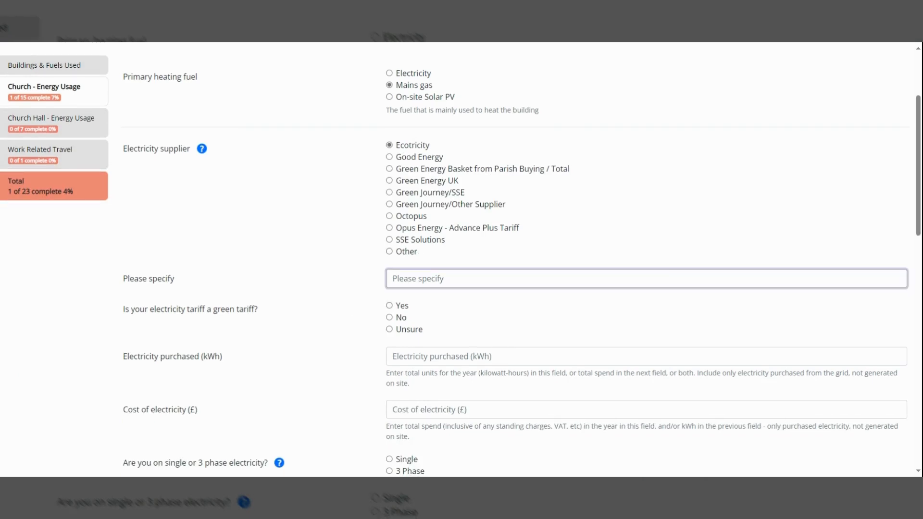
pyautogui.scroll(-2, 336, 349)
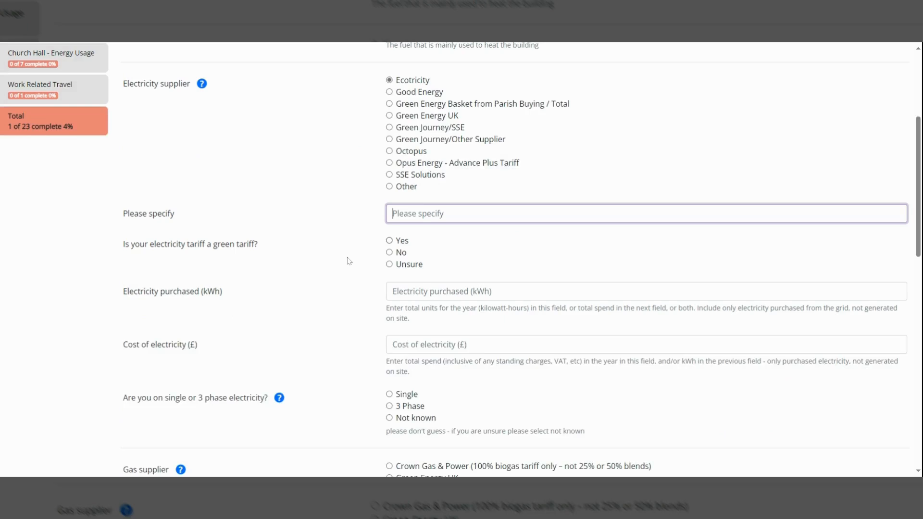
# Mark the Church's electricity tariff as green, with 13155 kWh of electricity purchased at a cost of £4286.
pyautogui.click(354, 256)
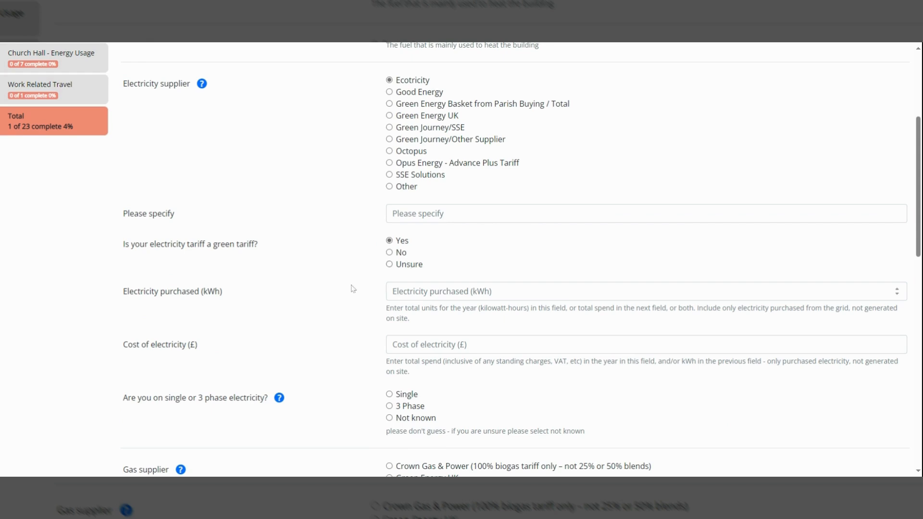
pyautogui.scroll(-1, 419, 242)
pyautogui.click(419, 226)
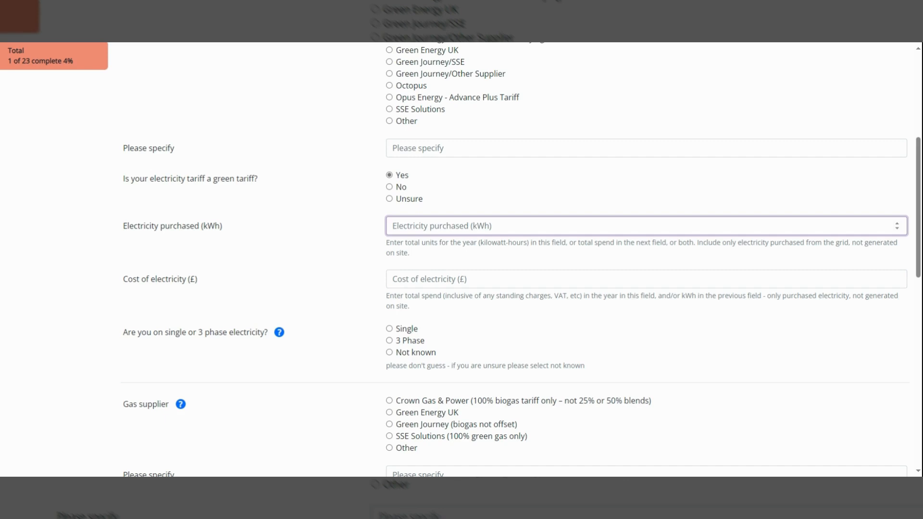
pyautogui.write('1')
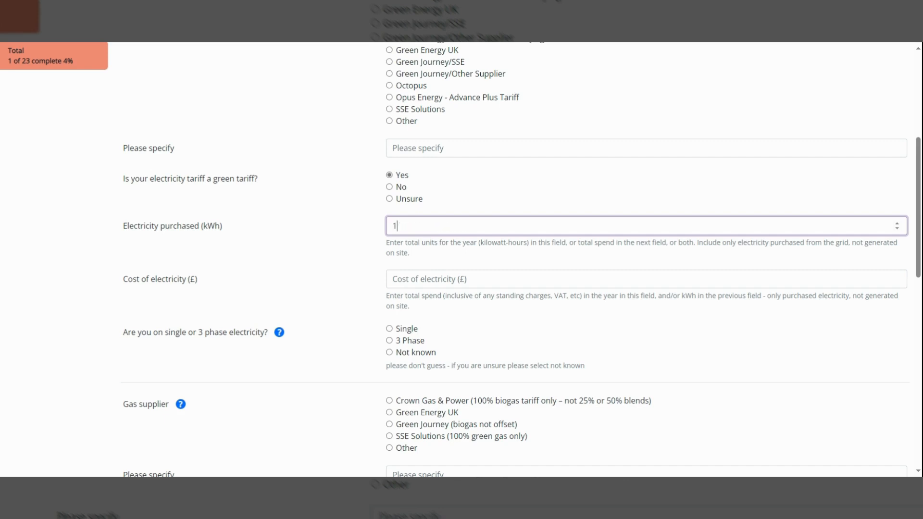
pyautogui.write('3155')
pyautogui.press('Tab')
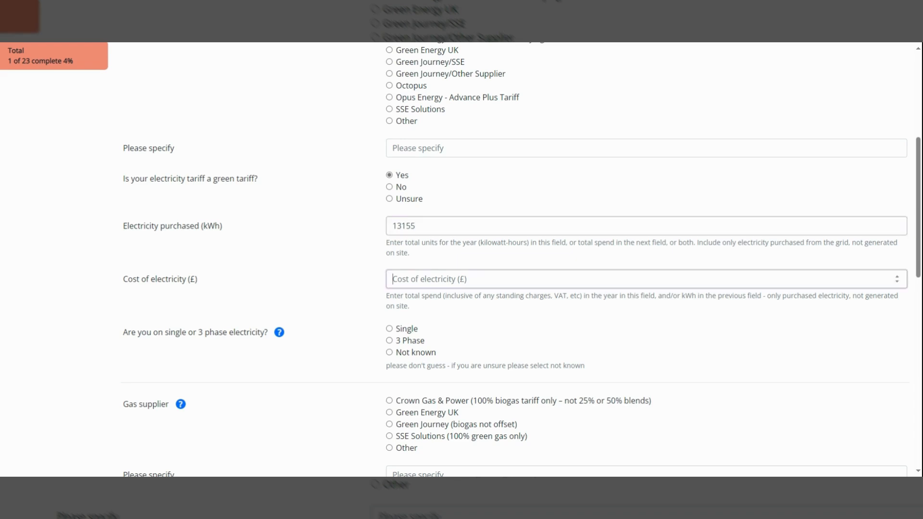
pyautogui.write('4')
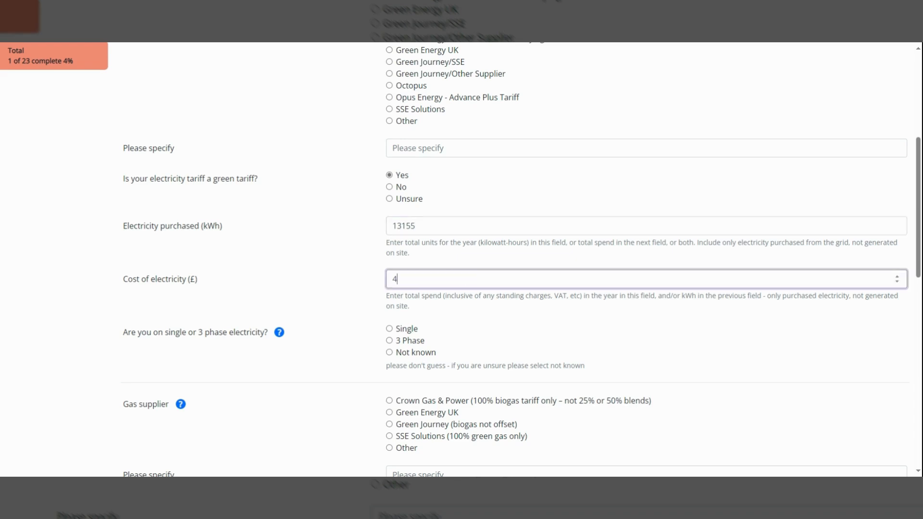
pyautogui.write('286')
# Check the help on single or 3 phase electricity and set the Church's supply to Single.
pyautogui.scroll(-3, 356, 311)
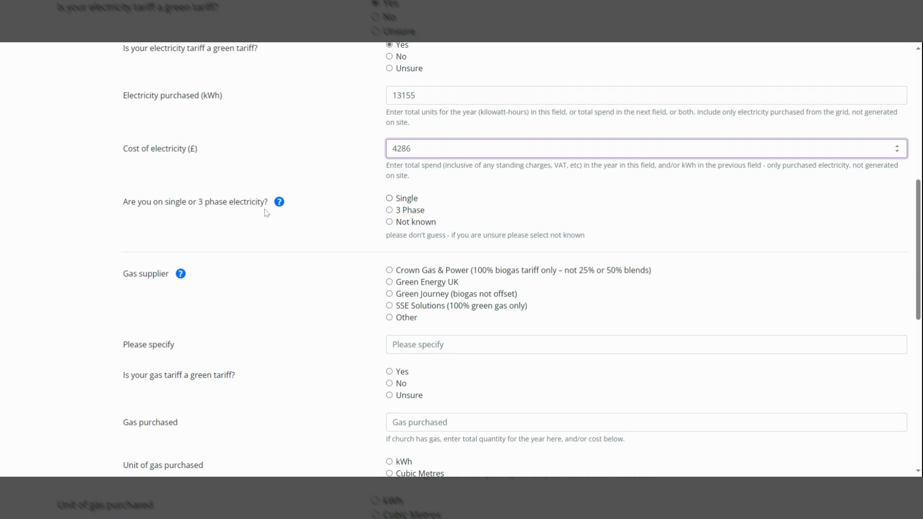
pyautogui.click(390, 223)
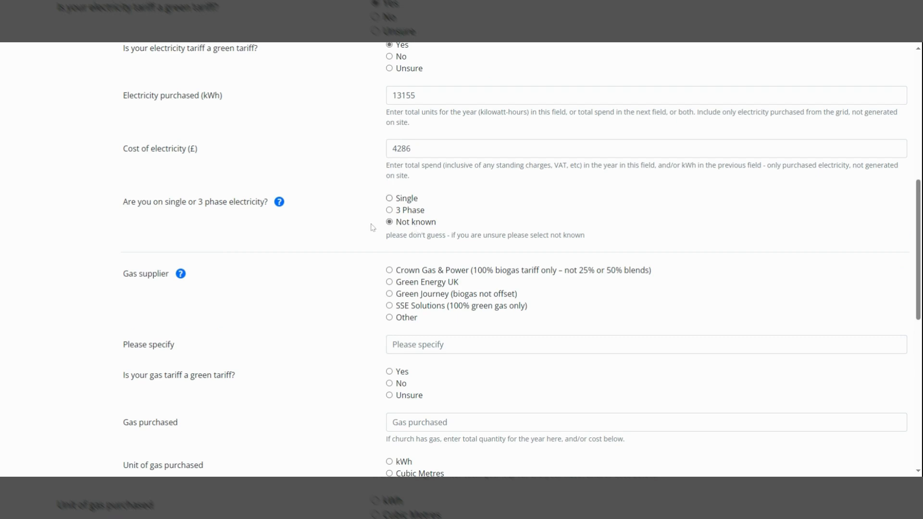
pyautogui.moveTo(278, 208)
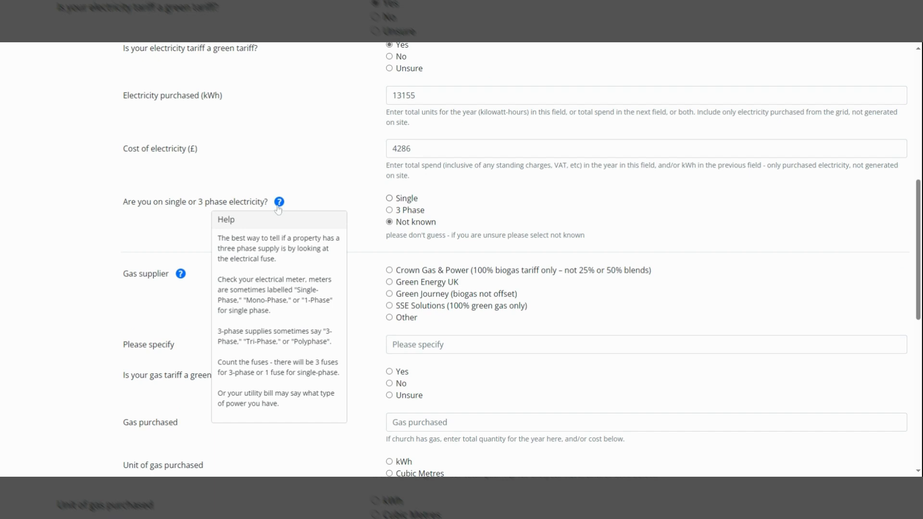
pyautogui.click(391, 200)
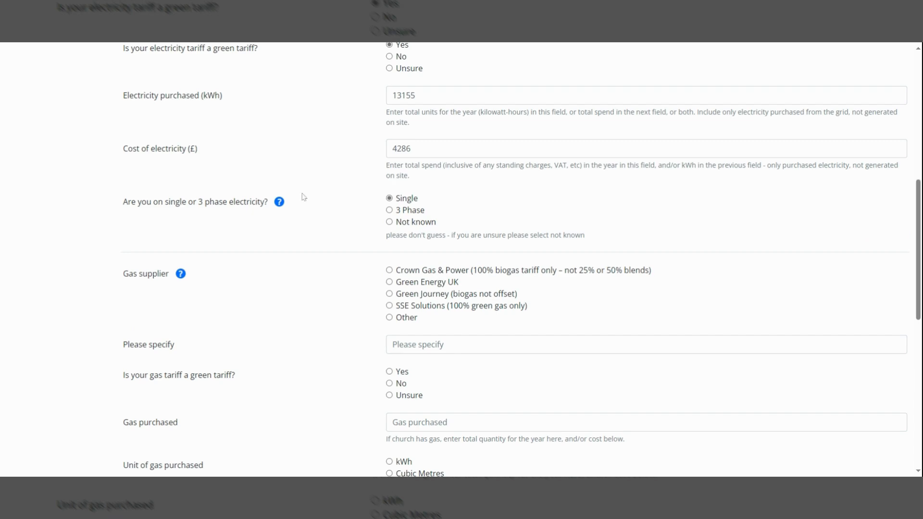
# Set the Church's gas supplier to Green Energy UK and mark the gas tariff as green.
pyautogui.scroll(-4, 360, 207)
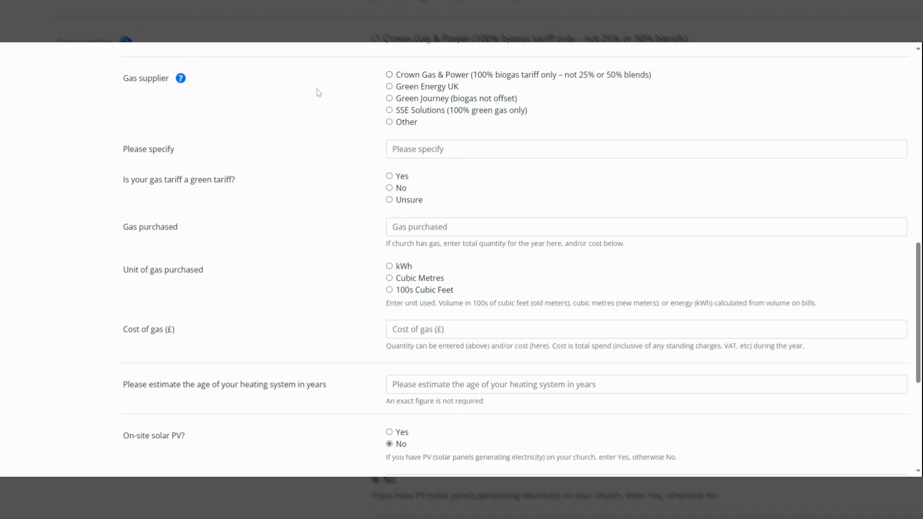
pyautogui.click(390, 88)
pyautogui.click(390, 176)
# Enter the Church's gas purchased as 77251 in kWh and the cost of gas as £7592.
pyautogui.click(432, 227)
pyautogui.write('77')
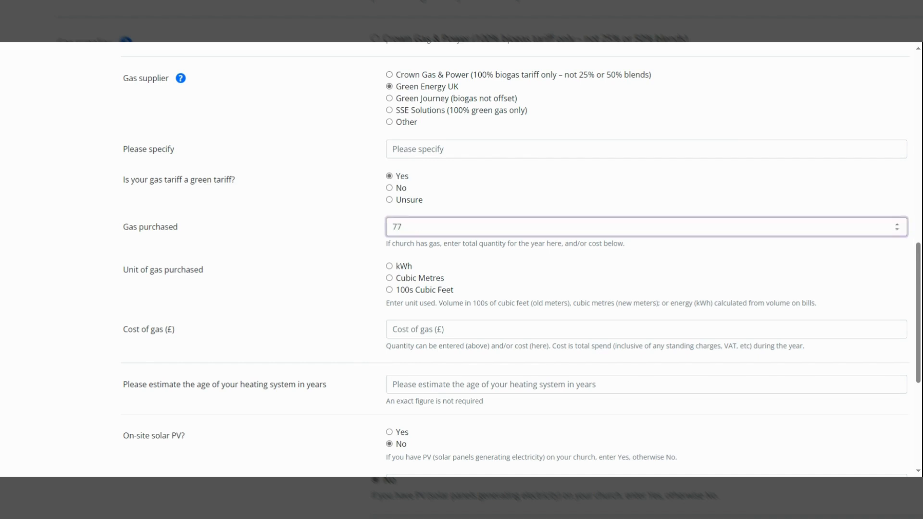
pyautogui.write('251')
pyautogui.click(389, 266)
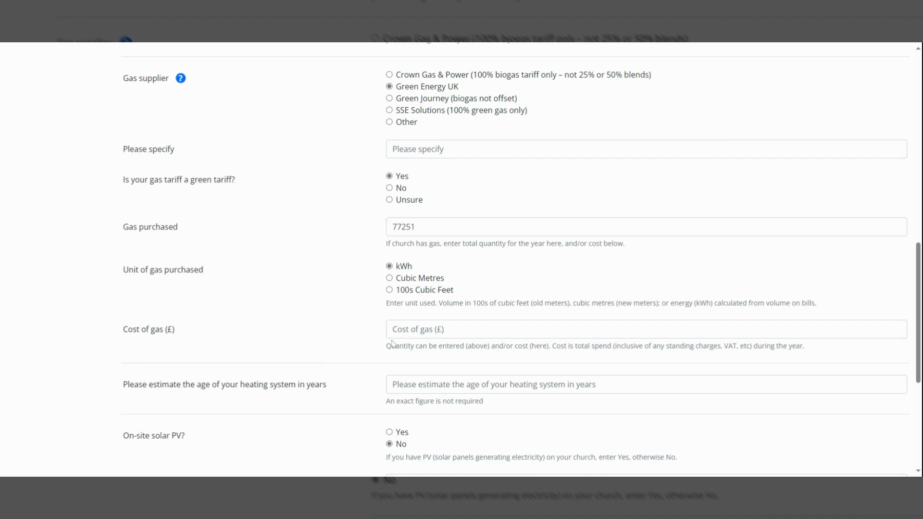
pyautogui.click(394, 331)
pyautogui.write('75')
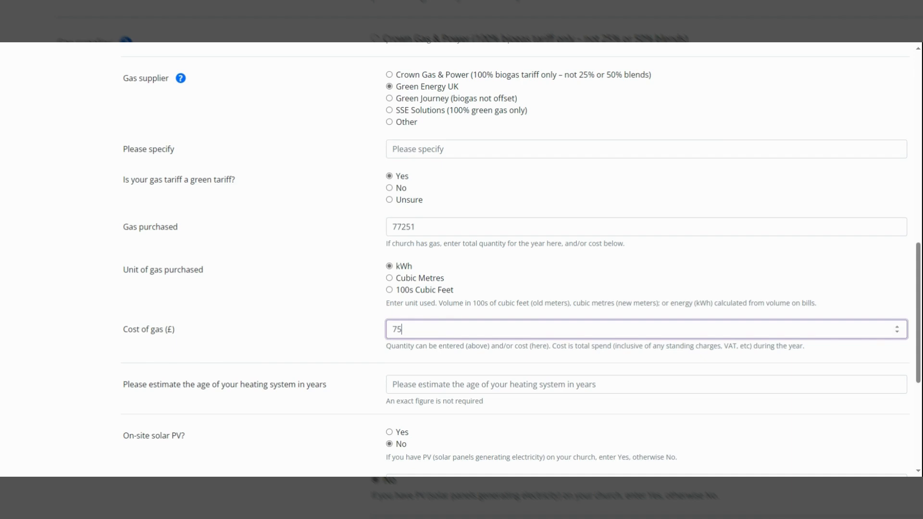
pyautogui.write('92')
# Enter 15 years as the estimated age of the Church's heating system.
pyautogui.scroll(-4, 362, 336)
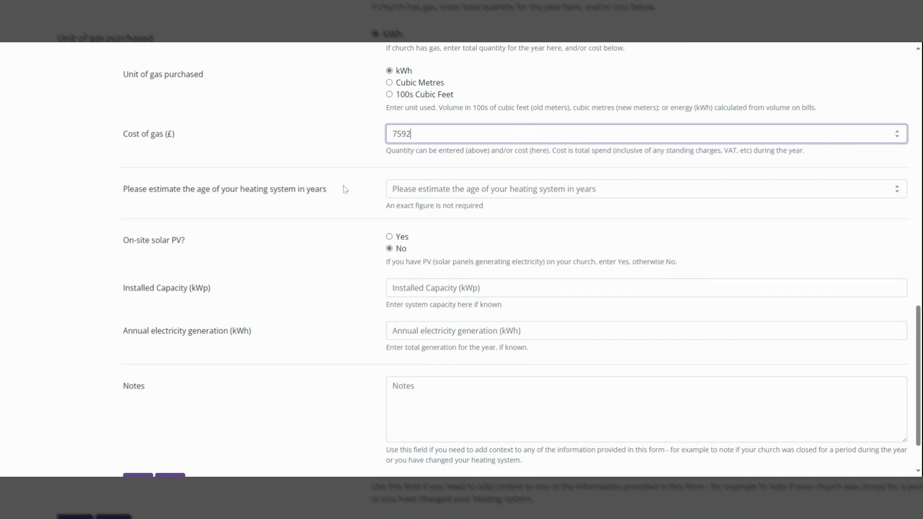
pyautogui.press('Tab')
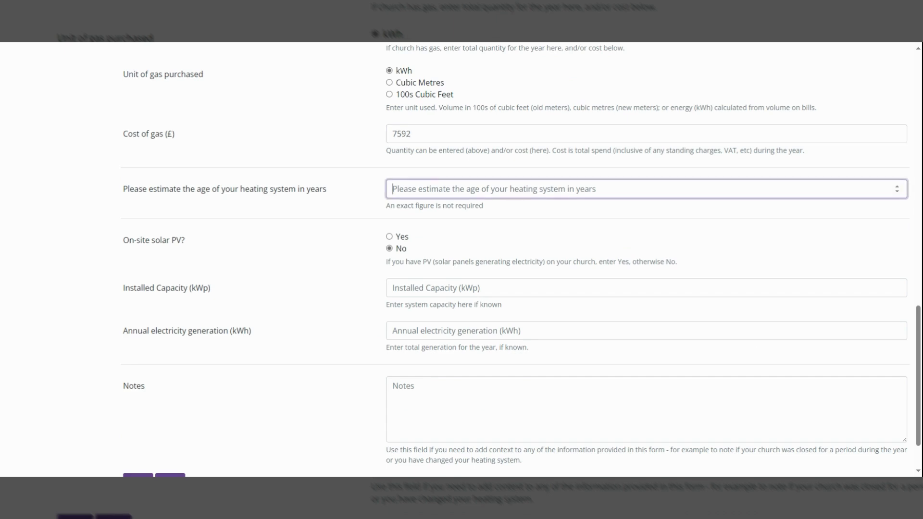
pyautogui.write('1')
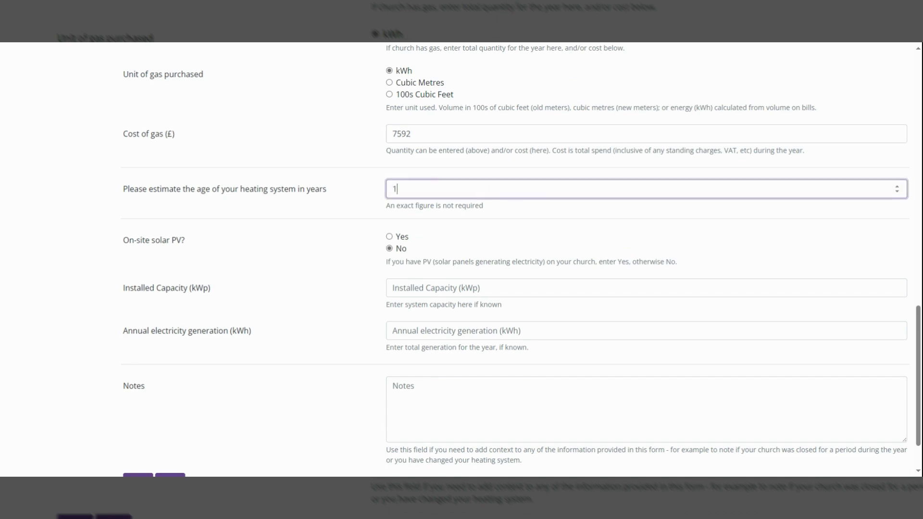
pyautogui.write('5')
# Mark the Church as having on-site solar PV and enter its annual electricity generation as 1500 kWh, leaving the installed capacity blank.
pyautogui.click(389, 237)
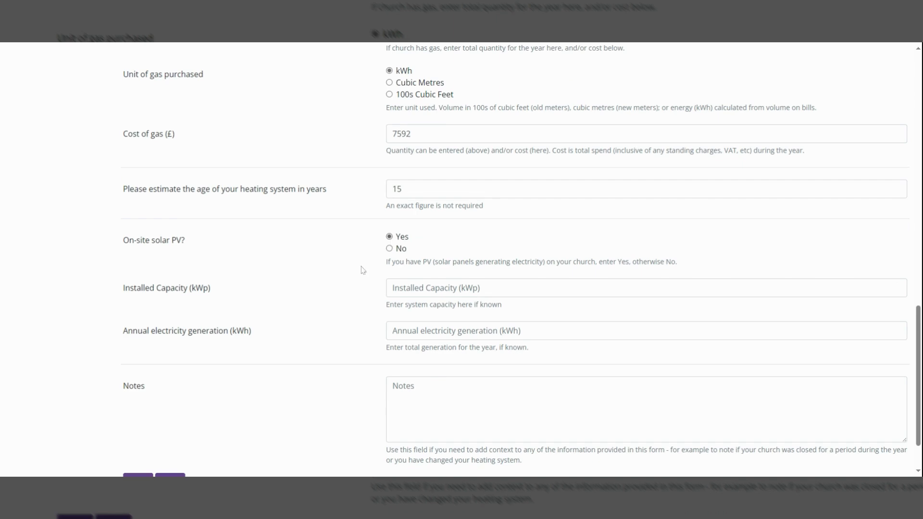
pyautogui.scroll(-2, 363, 271)
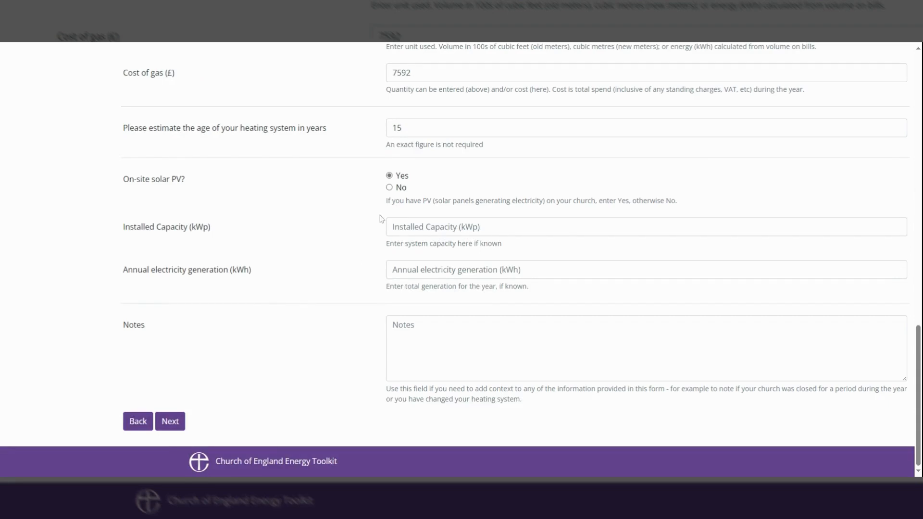
pyautogui.click(392, 226)
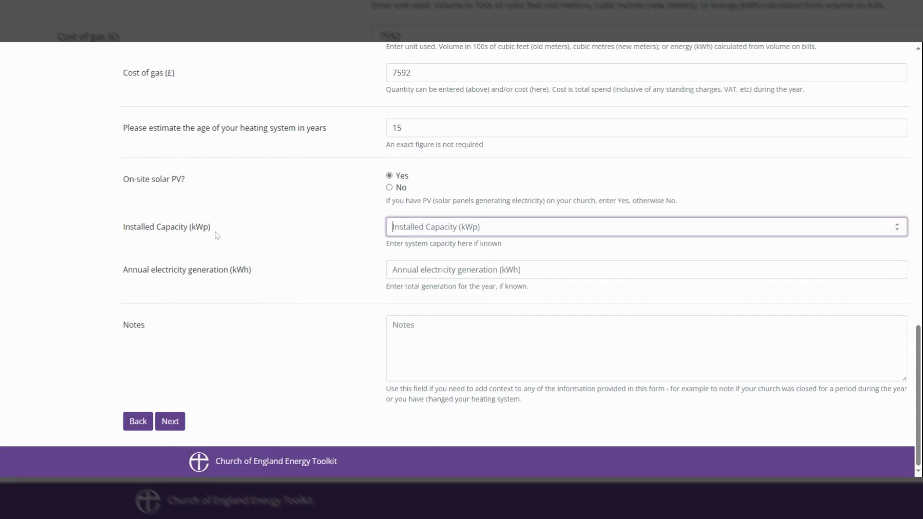
pyautogui.click(399, 270)
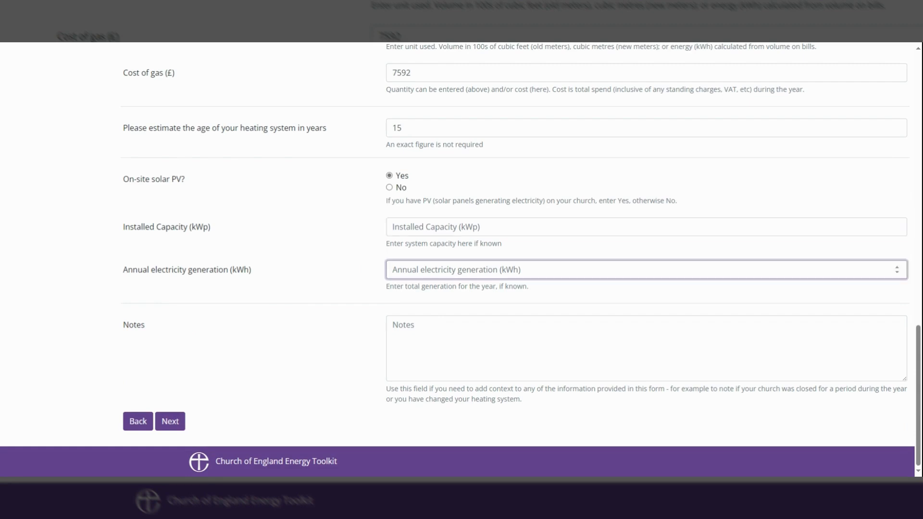
pyautogui.write('1')
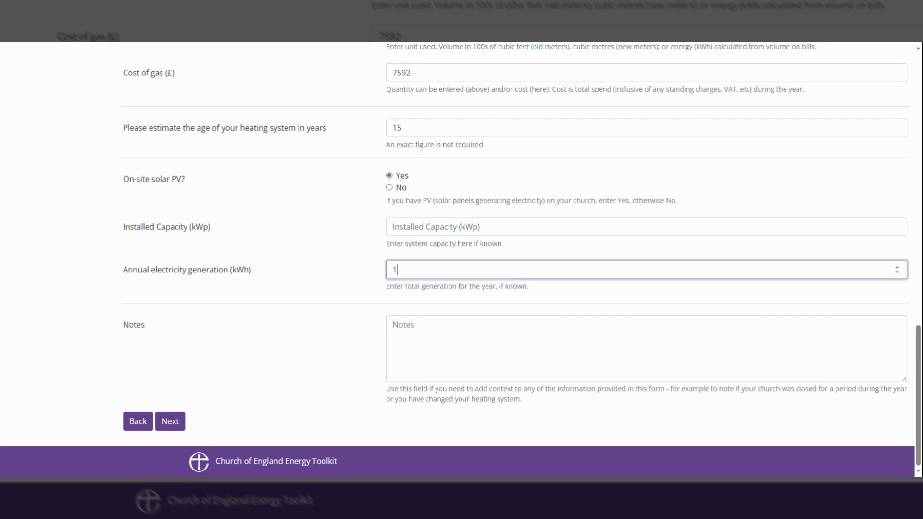
pyautogui.write('500')
# Add the note "Information which would be helpful to someone looking at this EFT form in the future....." and continue to the Church Hall energy usage.
pyautogui.click(432, 338)
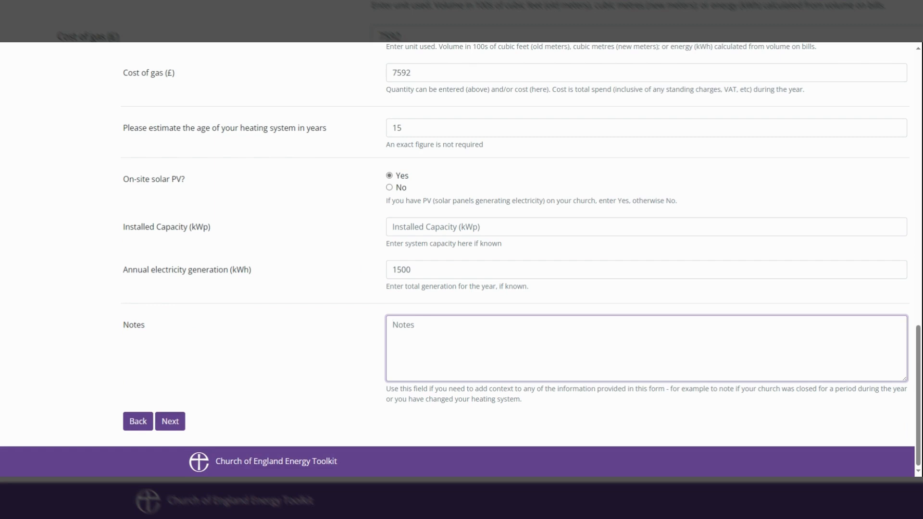
pyautogui.write('Information which would be h')
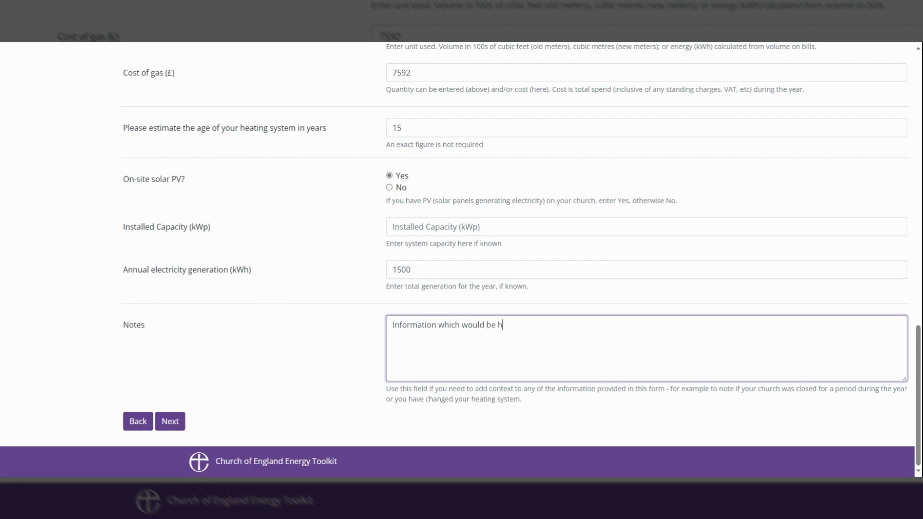
pyautogui.write('elpful to someone looking')
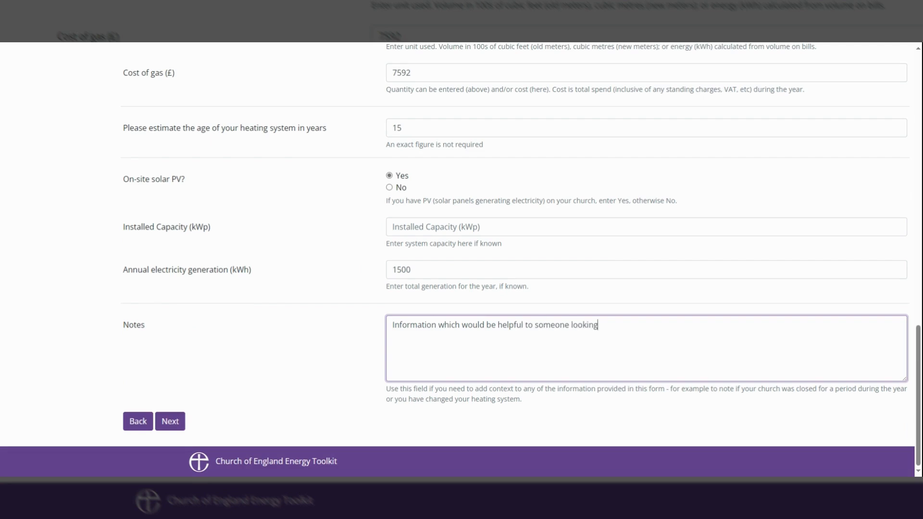
pyautogui.write(' at this EFT form in the future.....')
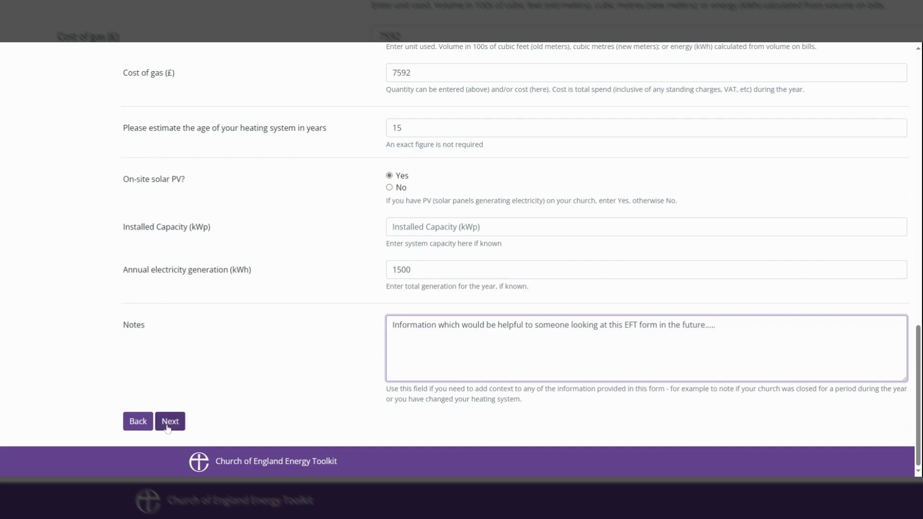
pyautogui.click(168, 428)
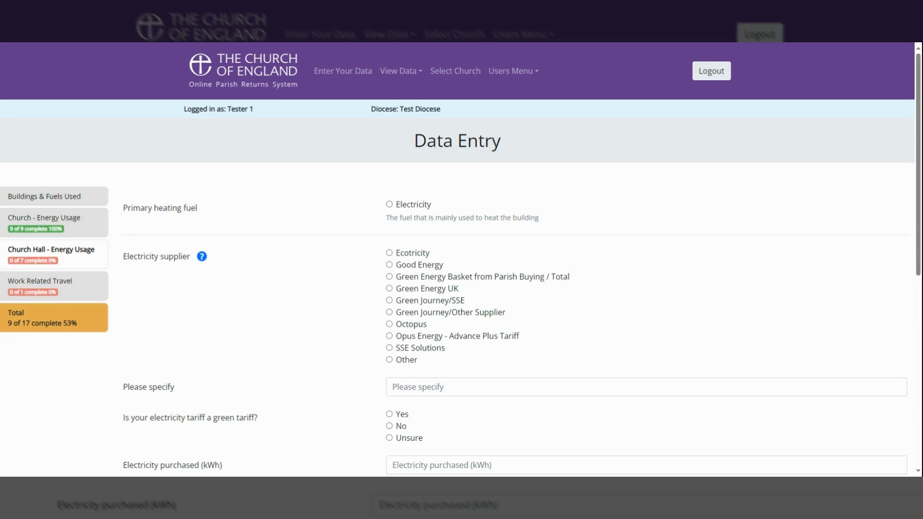
# Set the Church Hall's primary heating fuel to Electricity and its electricity supplier to Ecotricity on a green tariff.
pyautogui.click(390, 207)
pyautogui.click(389, 253)
pyautogui.scroll(-5, 312, 339)
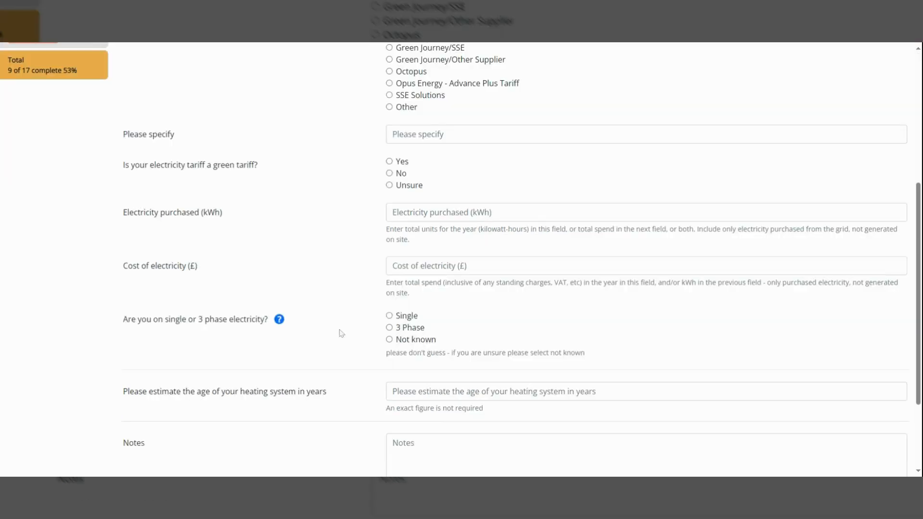
pyautogui.scroll(-1, 394, 159)
pyautogui.click(390, 154)
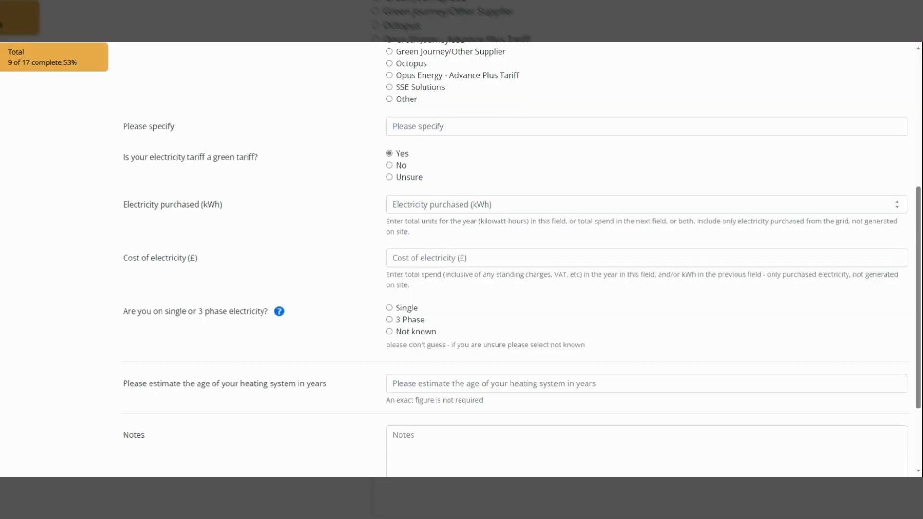
# Record the Church Hall's purchased electricity as 22680 kWh costing £7258 on a single-phase supply.
pyautogui.click(423, 205)
pyautogui.write('22')
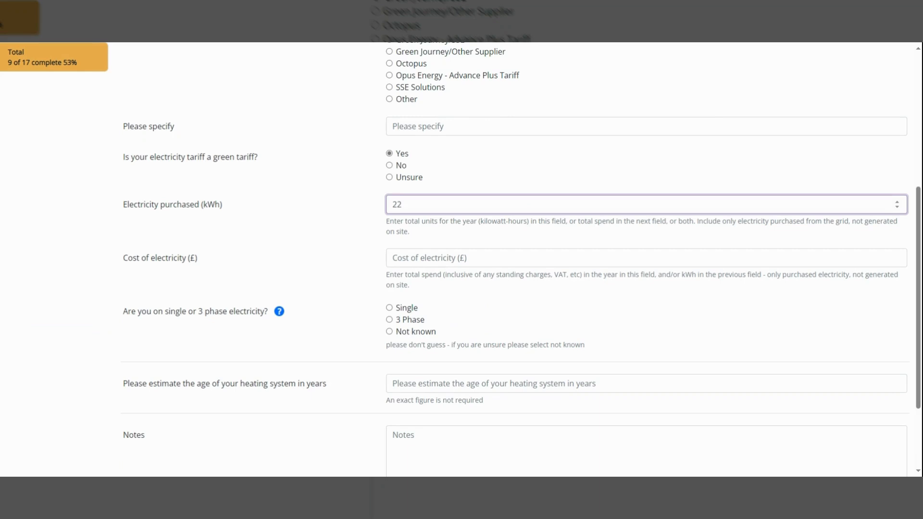
pyautogui.write('680')
pyautogui.press('Tab')
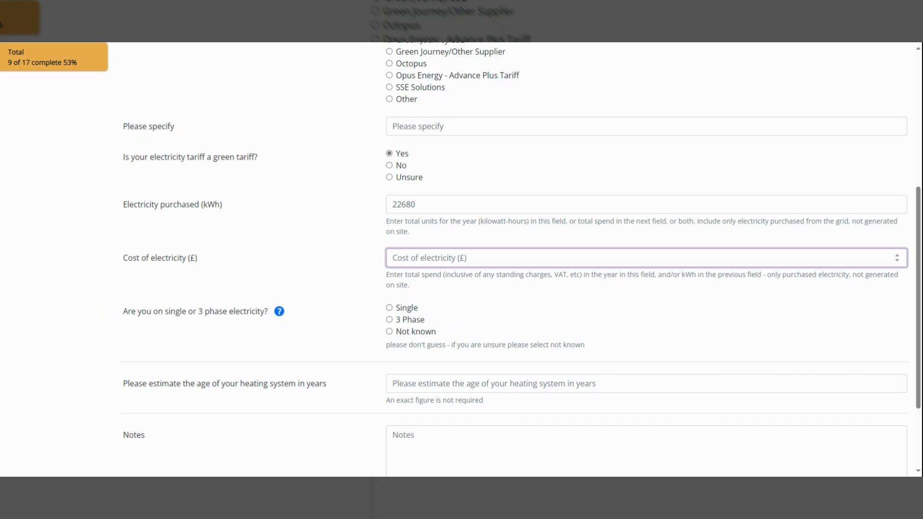
pyautogui.write('7258')
pyautogui.scroll(-3, 368, 295)
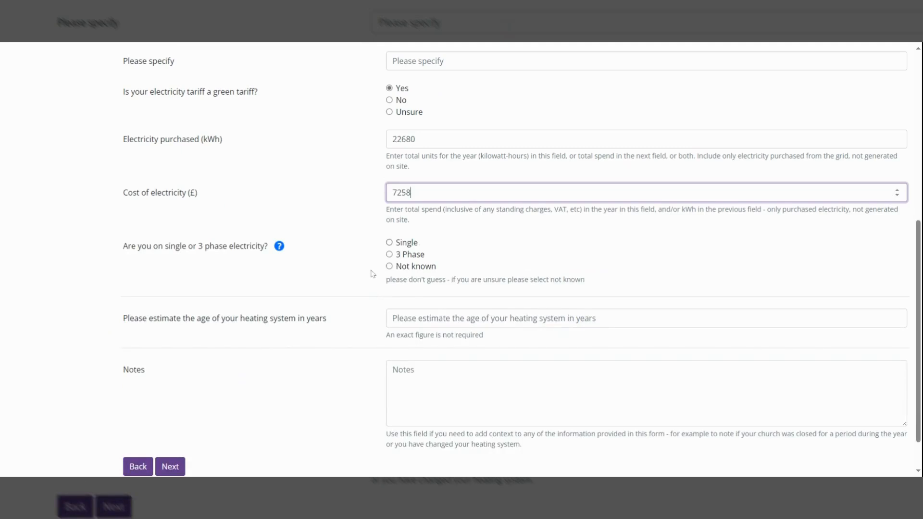
pyautogui.click(389, 242)
# Enter 5 years as the age of the Church Hall's heating system and continue to the Work Related Travel section.
pyautogui.press('Tab')
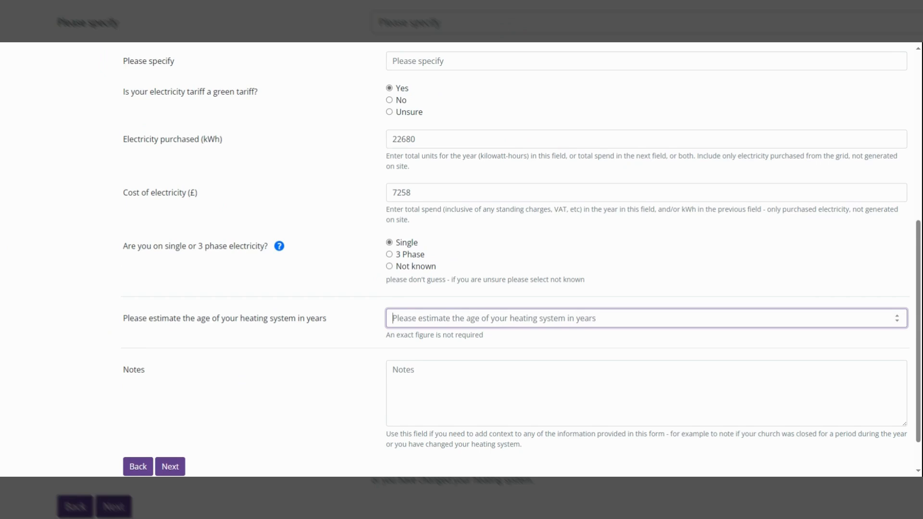
pyautogui.write('5')
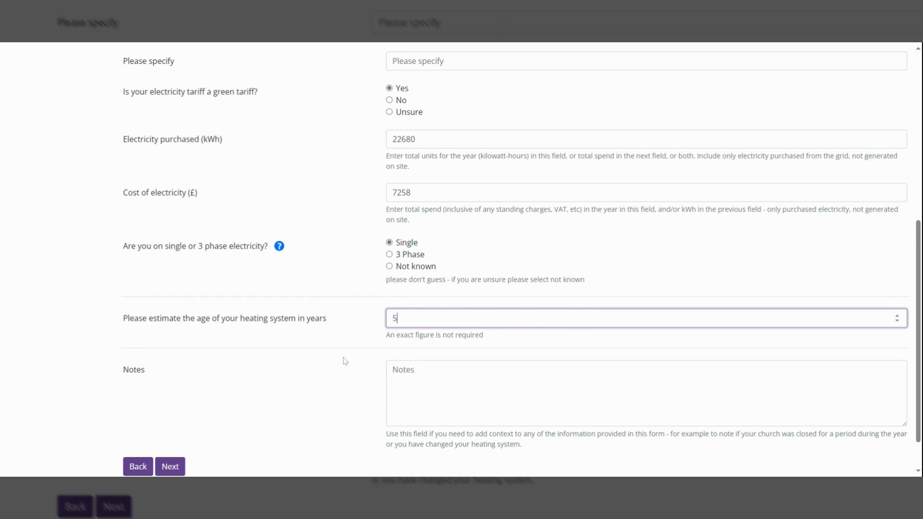
pyautogui.scroll(-2, 344, 361)
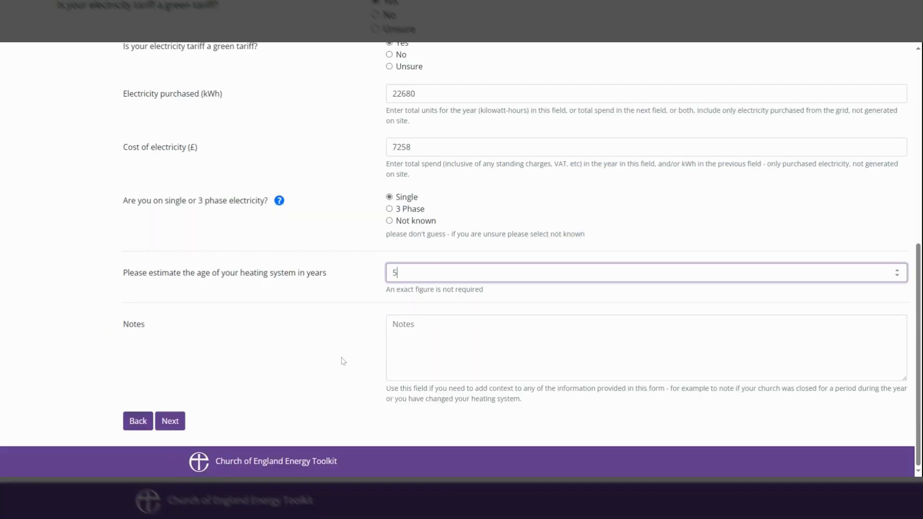
pyautogui.click(168, 426)
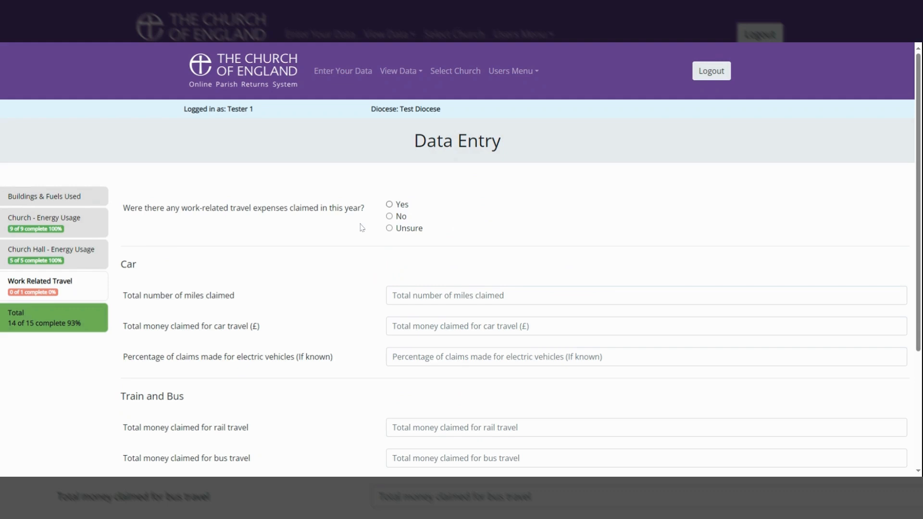
# Report that work-related travel expenses were claimed, with 360 car miles, £112.00 for car travel and 50% of claims for electric vehicles.
pyautogui.click(390, 205)
pyautogui.scroll(-2, 353, 275)
pyautogui.scroll(-2, 355, 275)
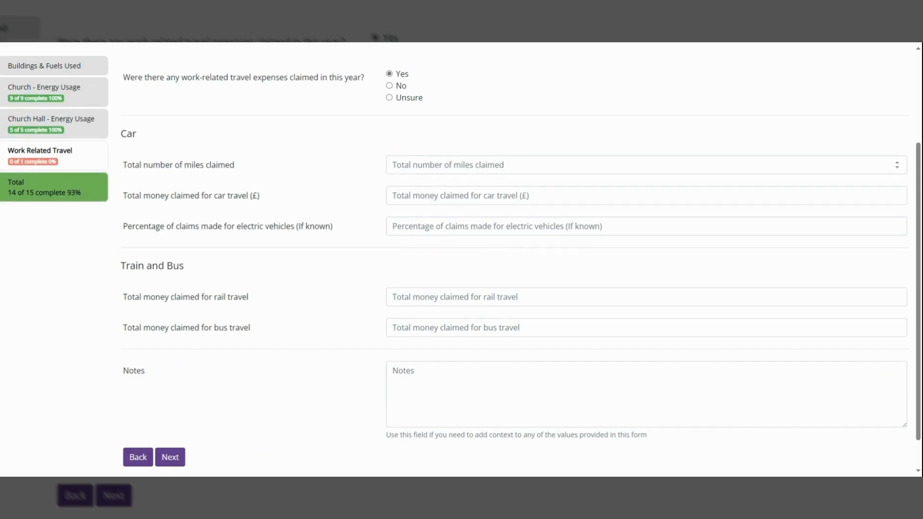
pyautogui.click(645, 165)
pyautogui.write('36')
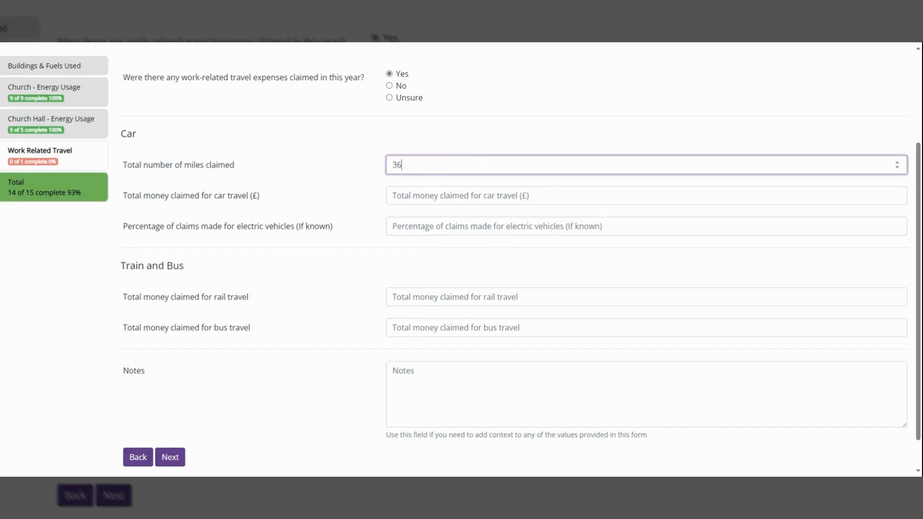
pyautogui.write('0')
pyautogui.click(644, 196)
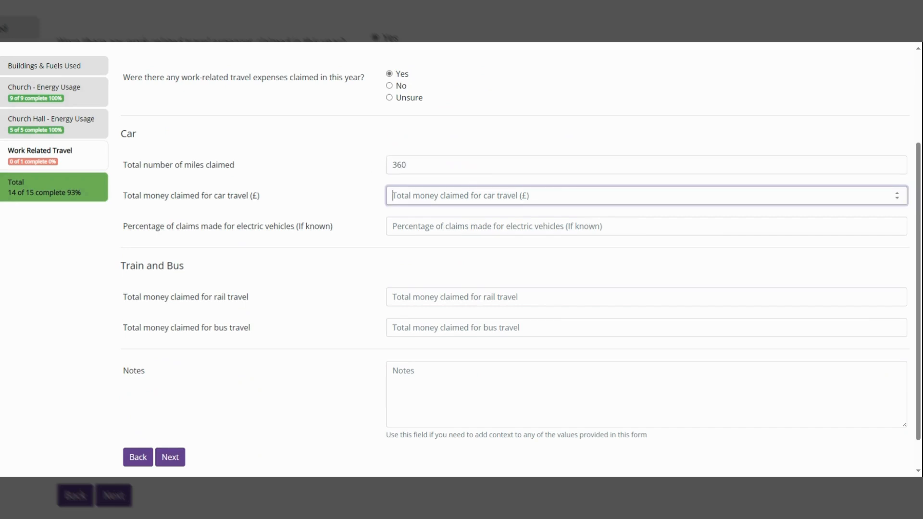
pyautogui.write('112.')
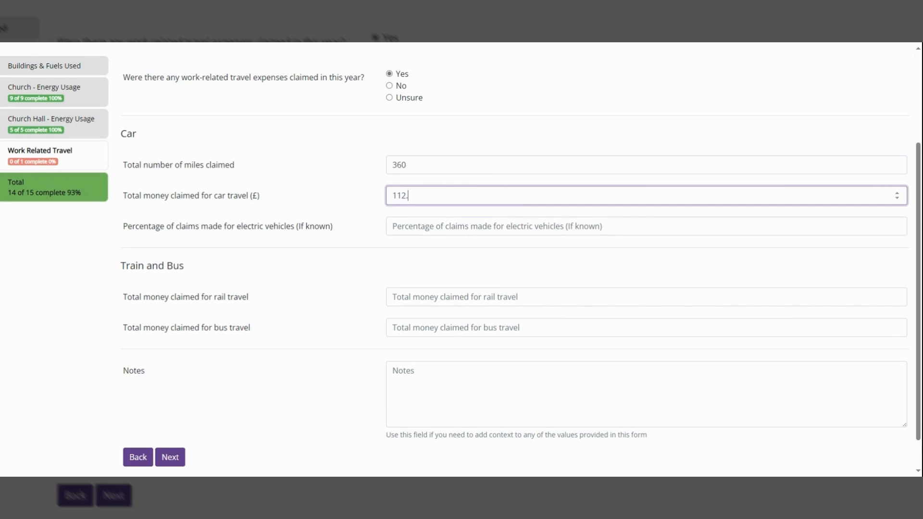
pyautogui.write('00')
pyautogui.press('Tab')
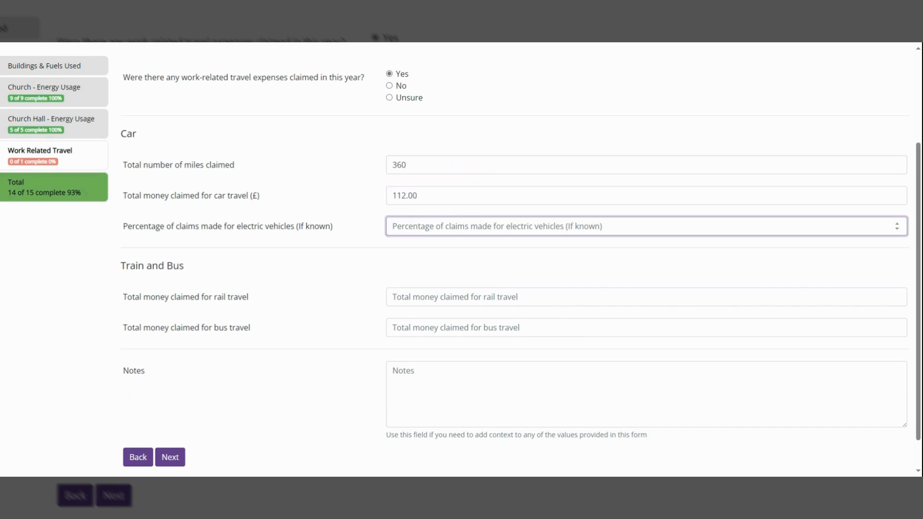
pyautogui.write('50')
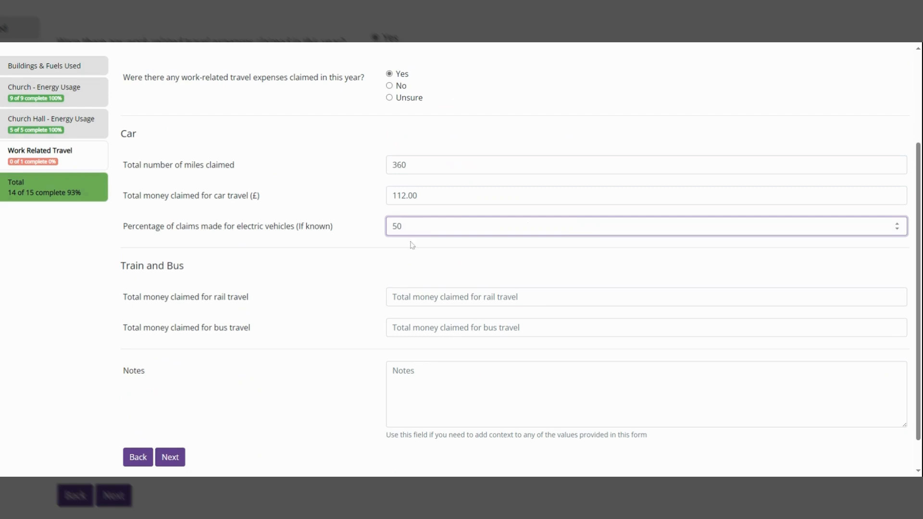
# Record £55.00 claimed for rail travel and £10.00 claimed for bus travel.
pyautogui.scroll(-1, 412, 245)
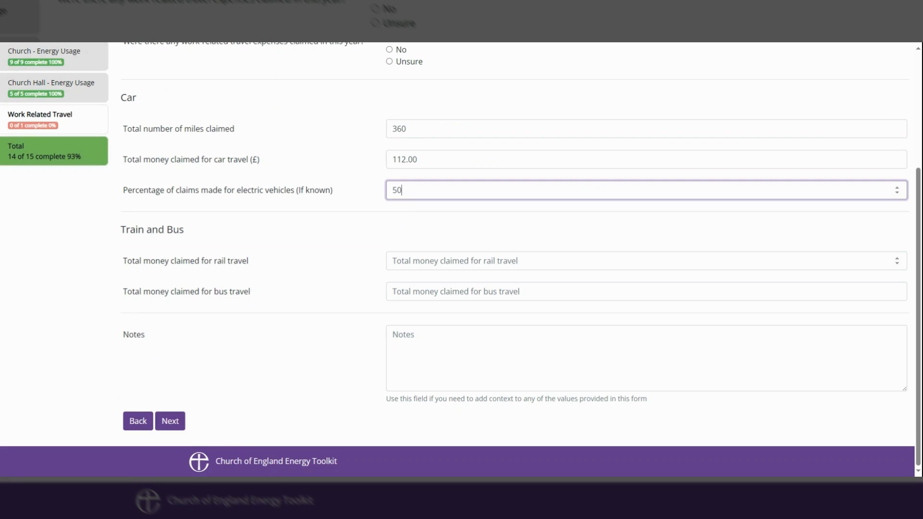
pyautogui.click(595, 261)
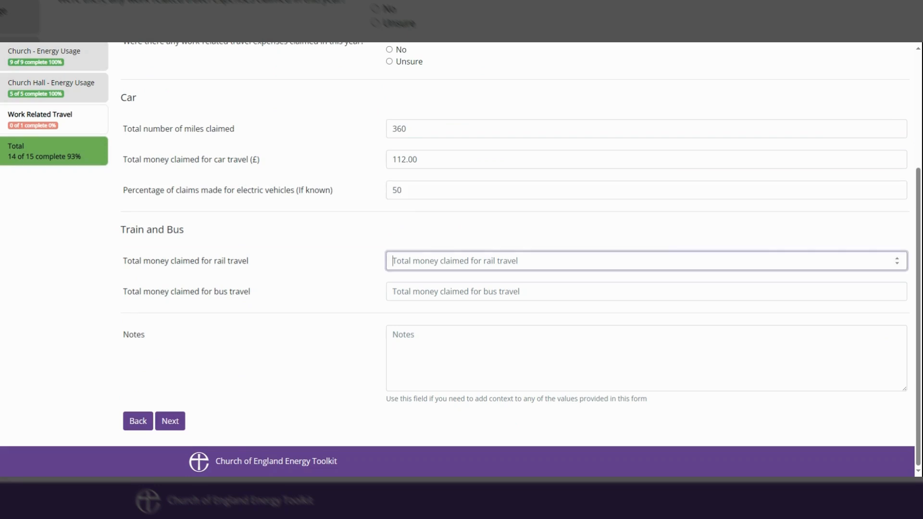
pyautogui.write('55.00')
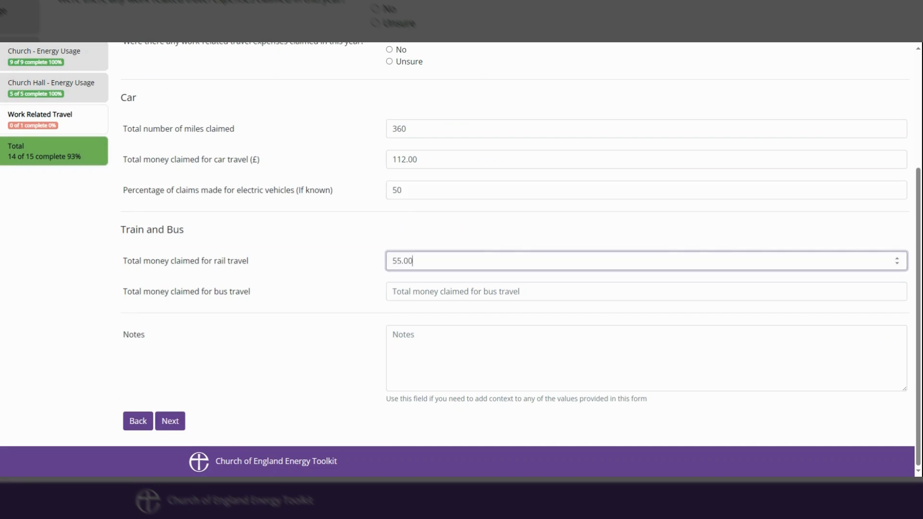
pyautogui.click(596, 292)
pyautogui.write('10.')
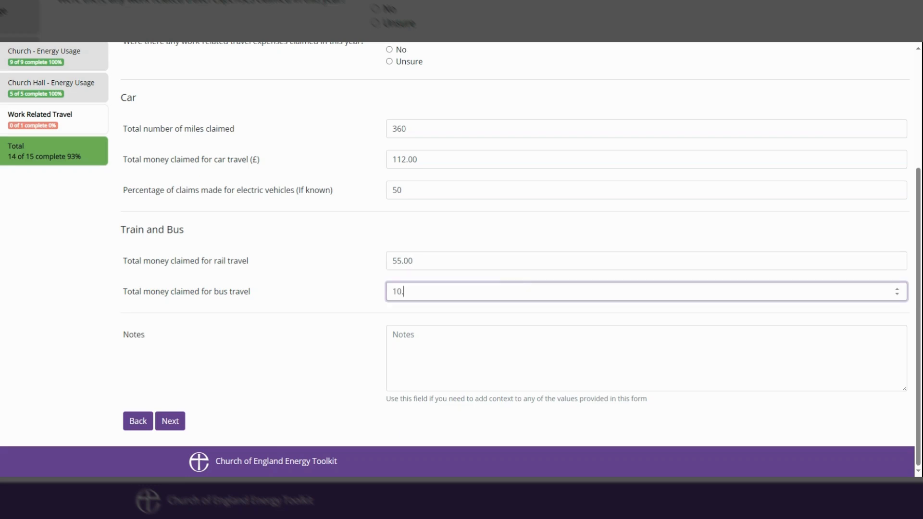
pyautogui.write('00')
pyautogui.click(407, 260)
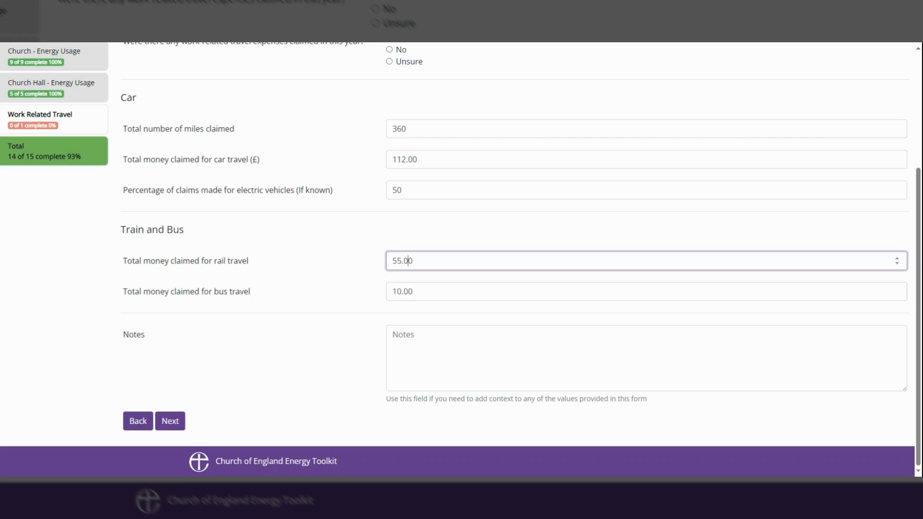
# Add the note "Useful information here." to the Work Related Travel section.
pyautogui.click(401, 336)
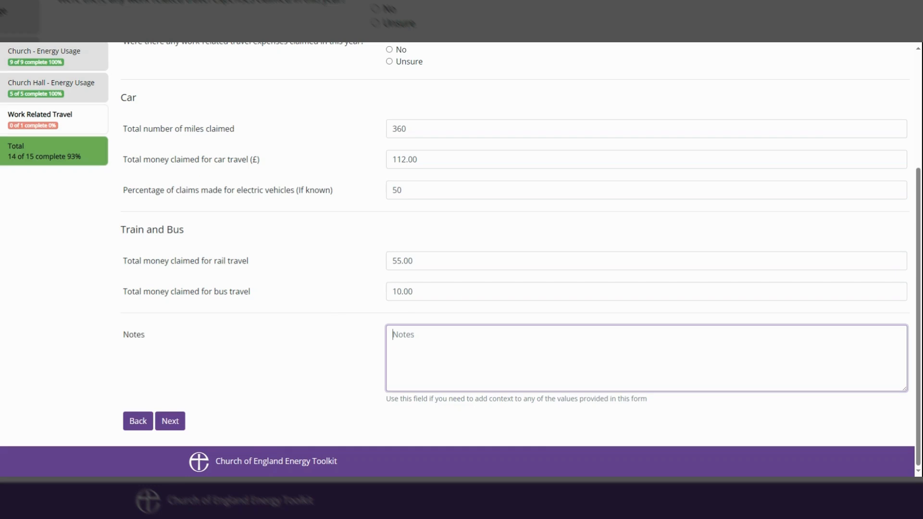
pyautogui.write('Usefull information her')
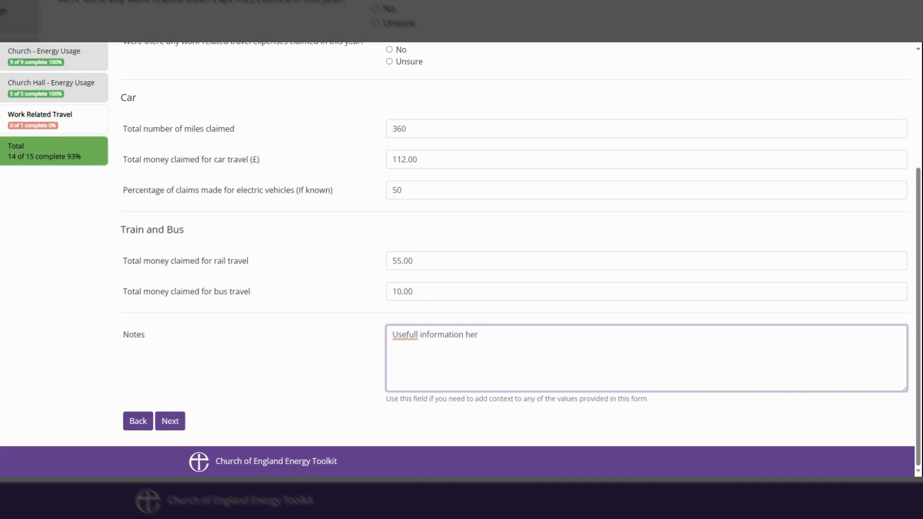
pyautogui.write('e.')
# Continue to the Energy Footprint Results and submit Test Church 3's 2023 return.
pyautogui.click(166, 423)
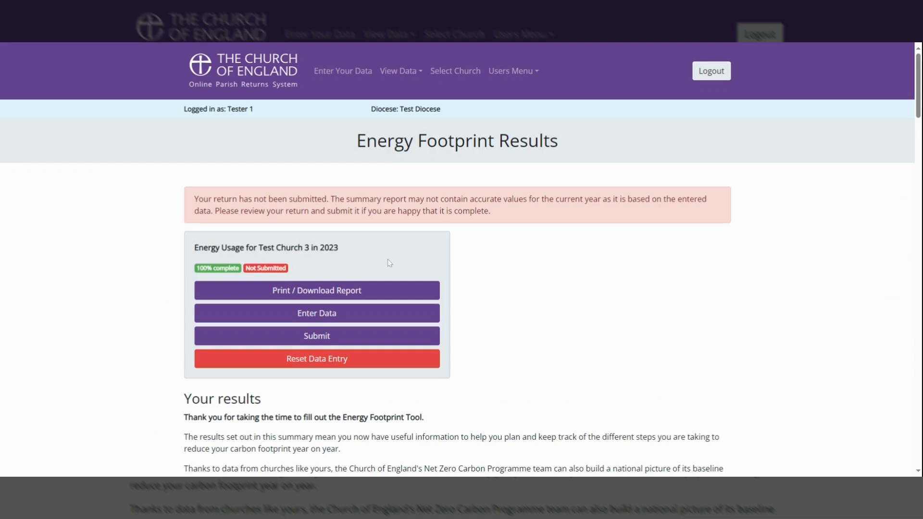
pyautogui.click(341, 343)
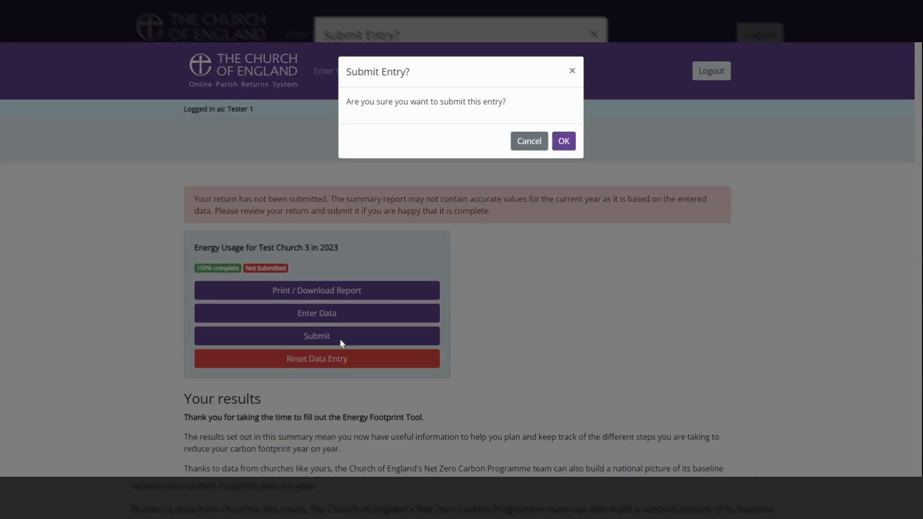
pyautogui.click(563, 143)
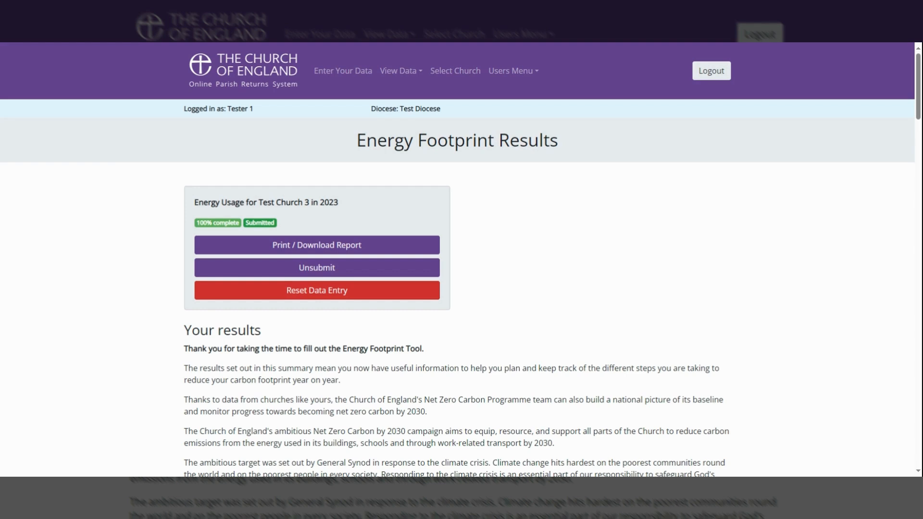
# Review the carbon footprint figures, the emissions charts and the guidance on interpreting and reducing the footprint.
pyautogui.scroll(-3, 278, 281)
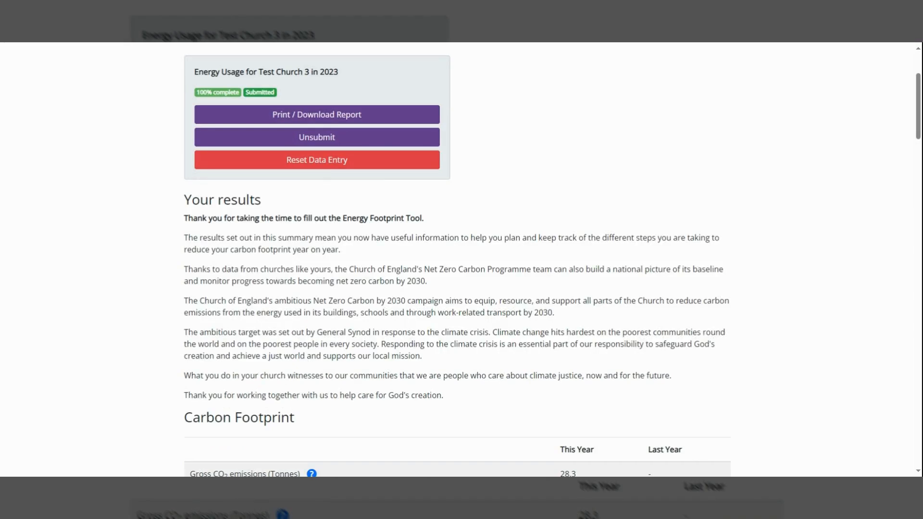
pyautogui.scroll(-3, 204, 403)
pyautogui.scroll(-1, 204, 403)
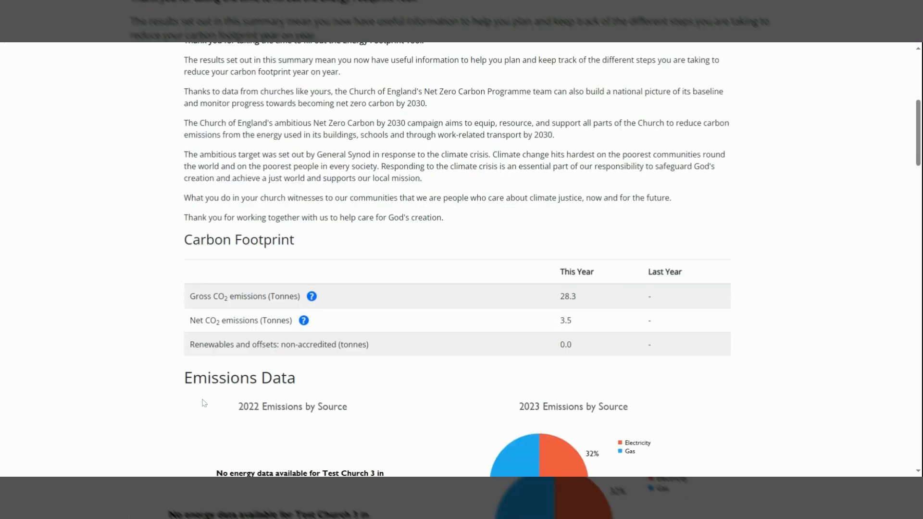
pyautogui.scroll(-1, 204, 403)
pyautogui.scroll(-3, 204, 403)
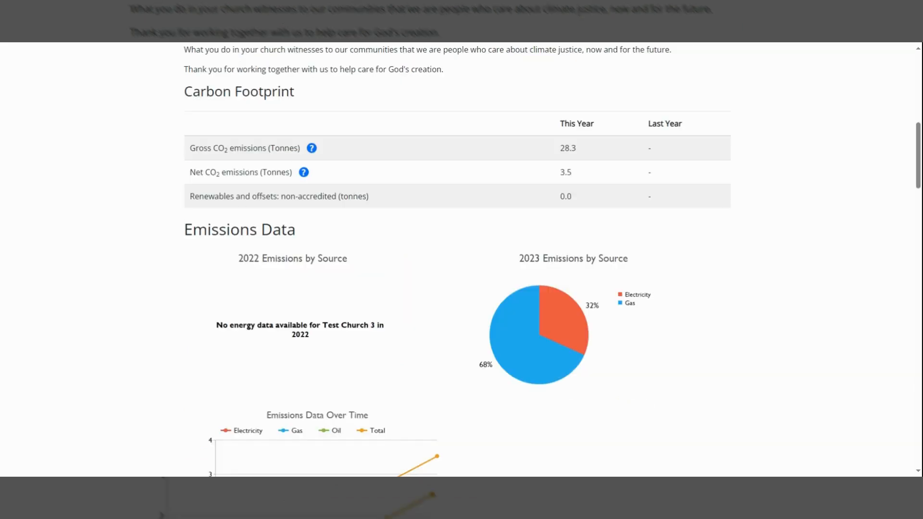
pyautogui.scroll(-2, 190, 263)
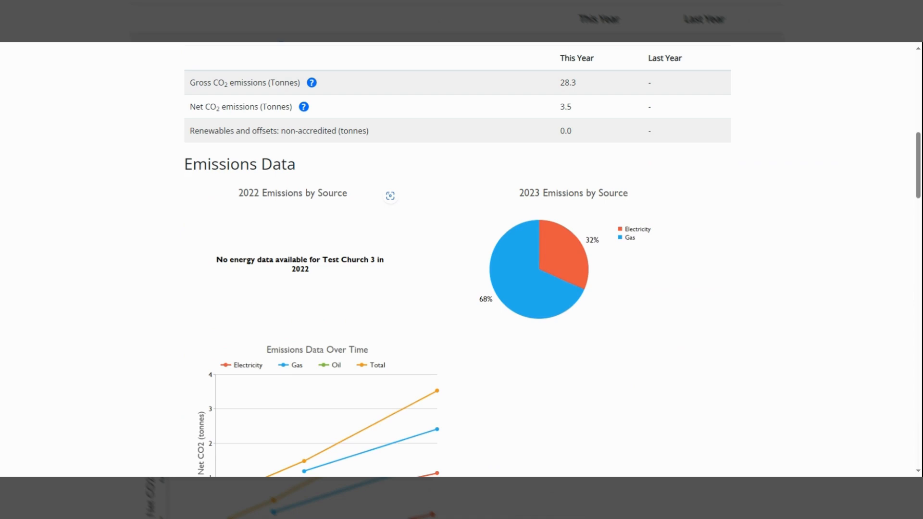
pyautogui.scroll(-1, 564, 305)
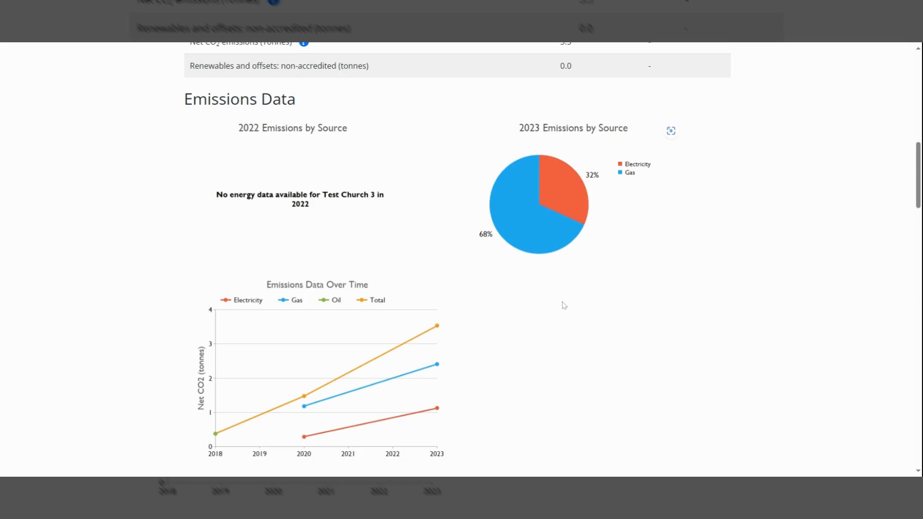
pyautogui.scroll(-1, 564, 306)
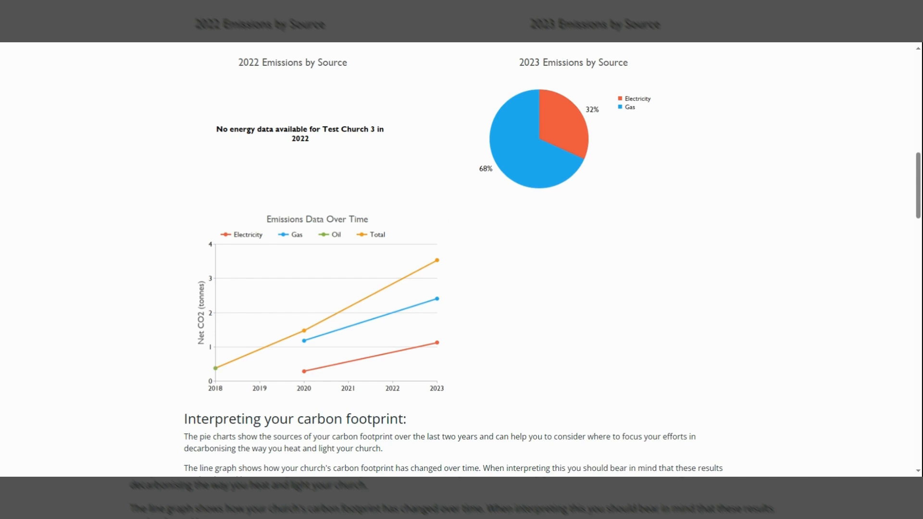
pyautogui.scroll(-3, 462, 347)
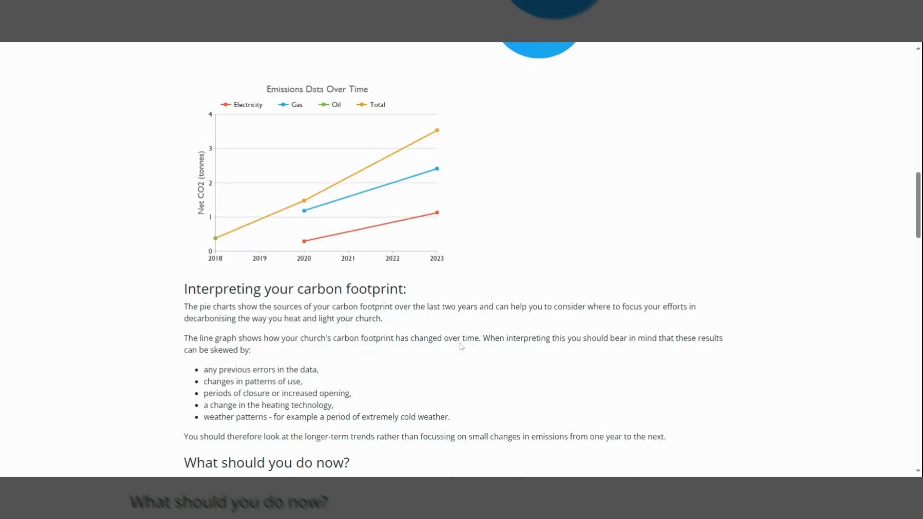
pyautogui.scroll(-2, 461, 346)
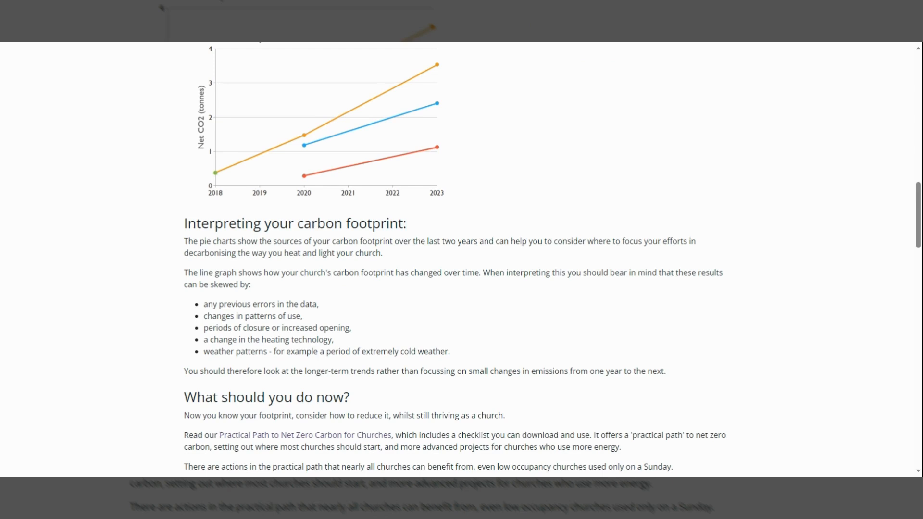
pyautogui.scroll(-4, 163, 317)
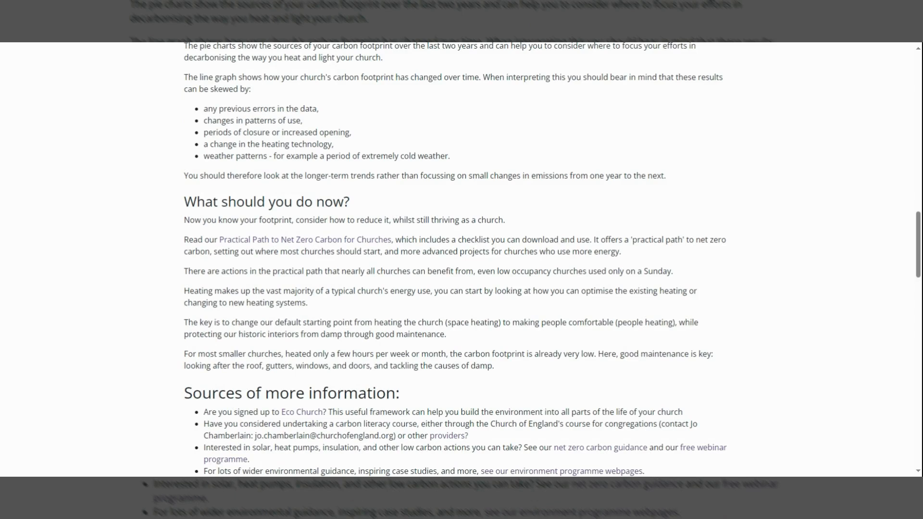
pyautogui.scroll(-1, 185, 370)
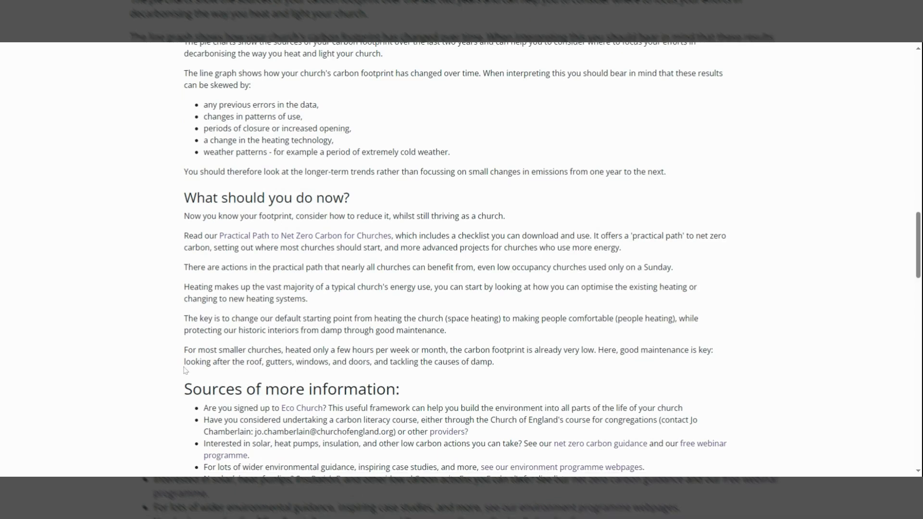
pyautogui.scroll(-5, 185, 370)
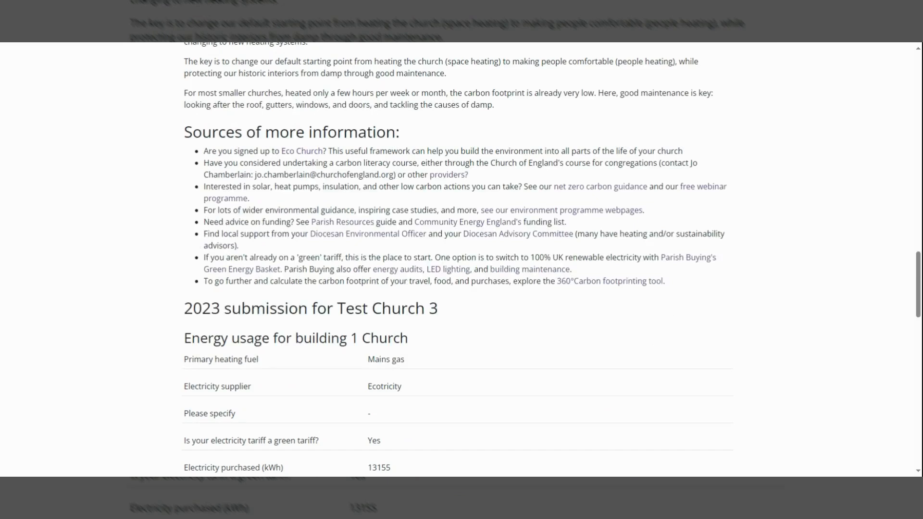
# Check the submitted 2023 entries for the Church, the Church Hall and Work Related Travel.
pyautogui.scroll(-1, 139, 290)
pyautogui.scroll(-1, 140, 290)
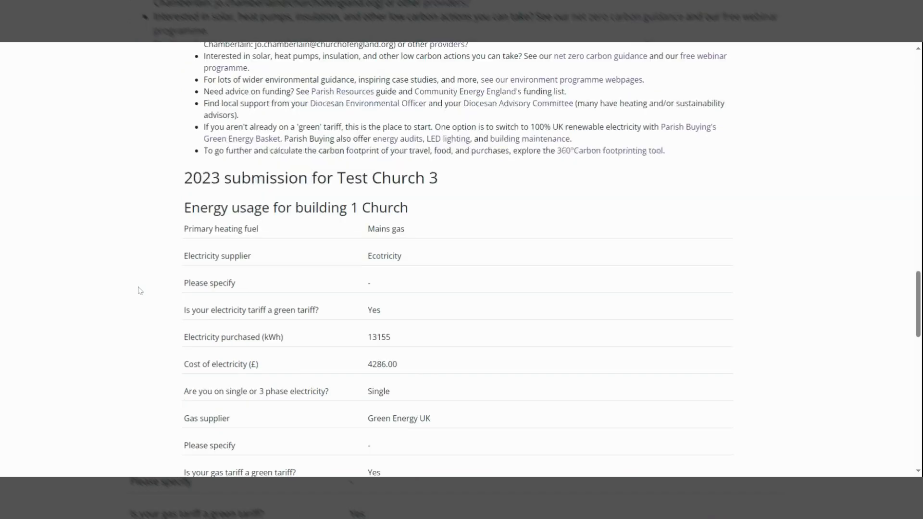
pyautogui.scroll(-2, 202, 376)
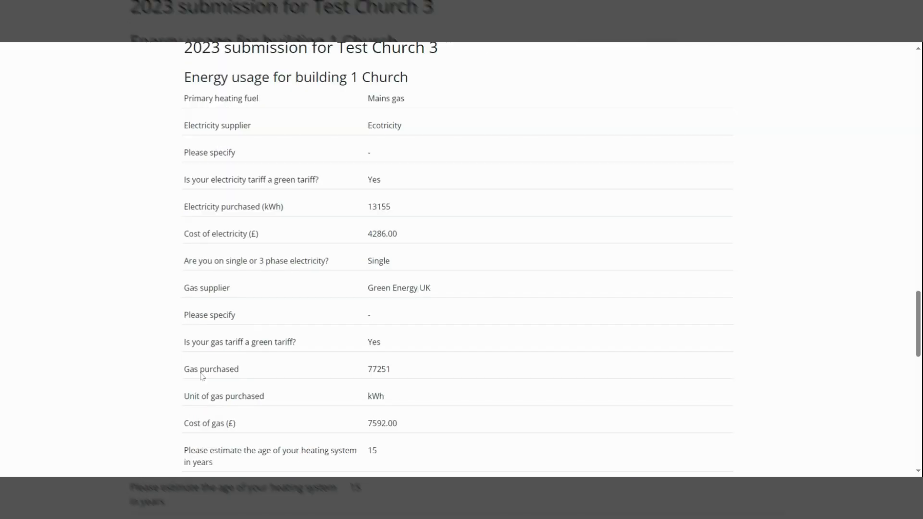
pyautogui.scroll(-1, 202, 377)
pyautogui.scroll(-3, 202, 222)
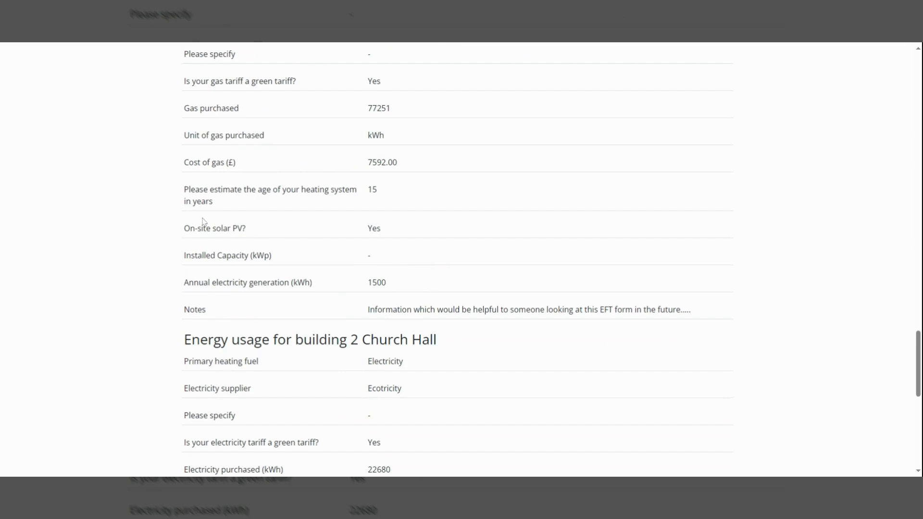
pyautogui.scroll(-5, 202, 221)
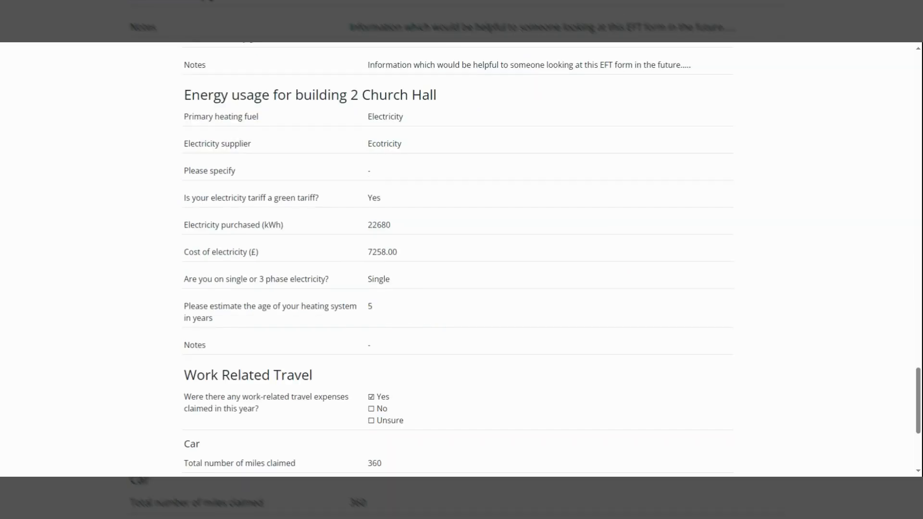
pyautogui.scroll(-3, 457, 260)
pyautogui.scroll(-1, 457, 259)
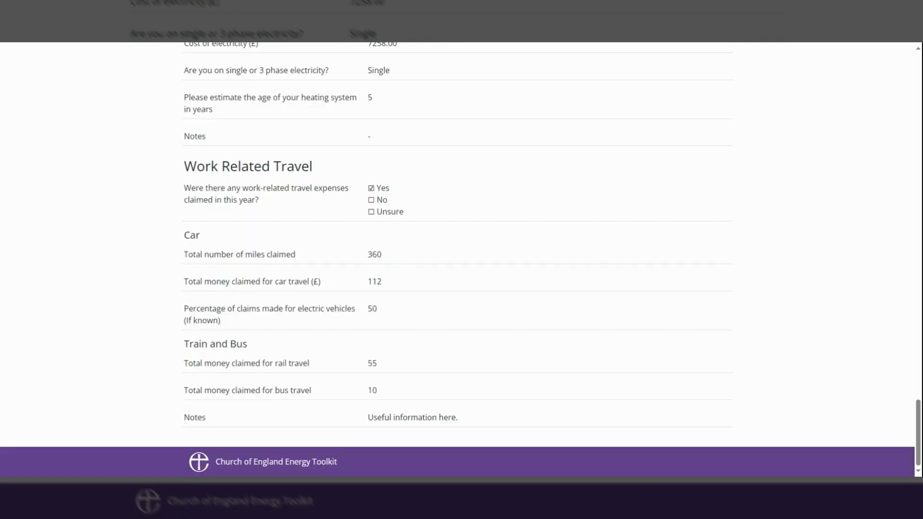
# View the instructions for saving the results report as a PDF, and close them without printing.
pyautogui.scroll(1, 457, 260)
pyautogui.scroll(4, 457, 260)
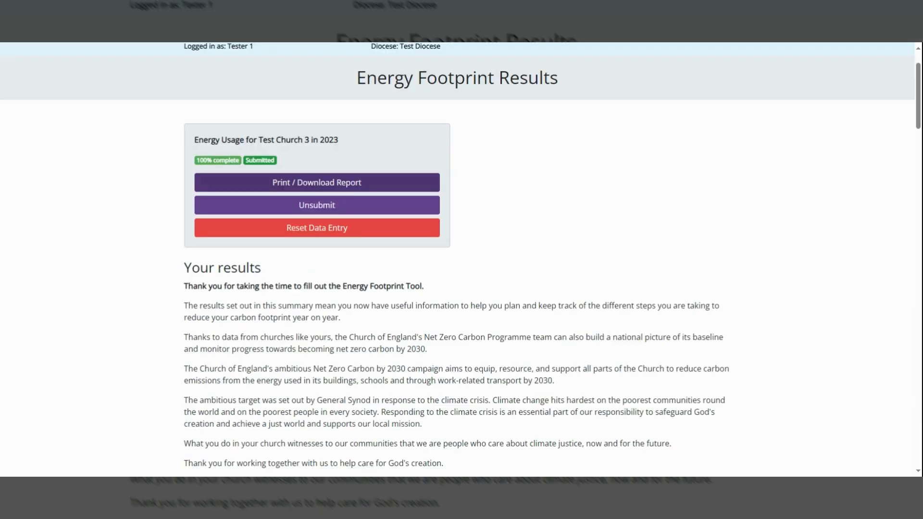
pyautogui.click(317, 182)
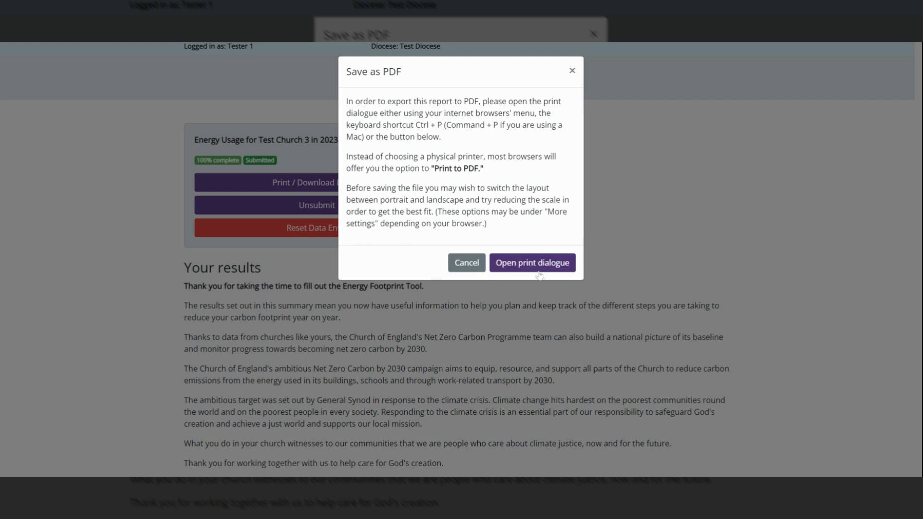
pyautogui.click(468, 265)
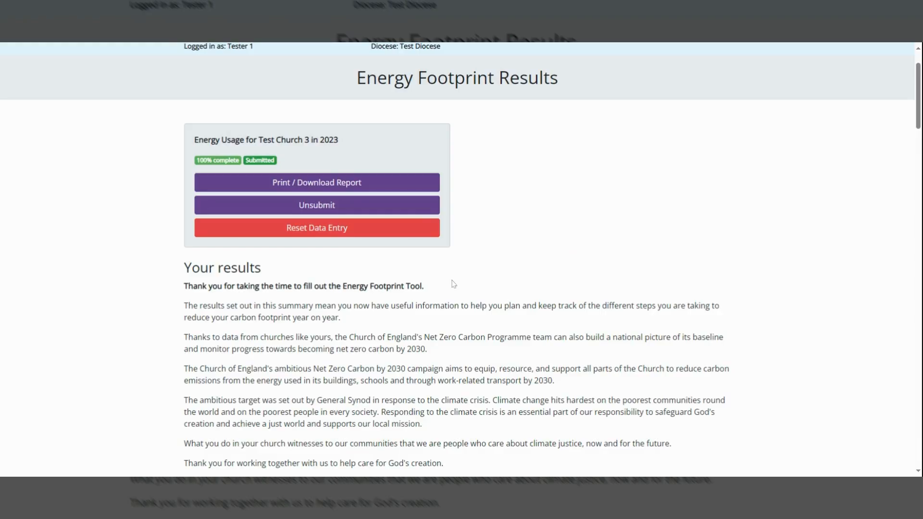